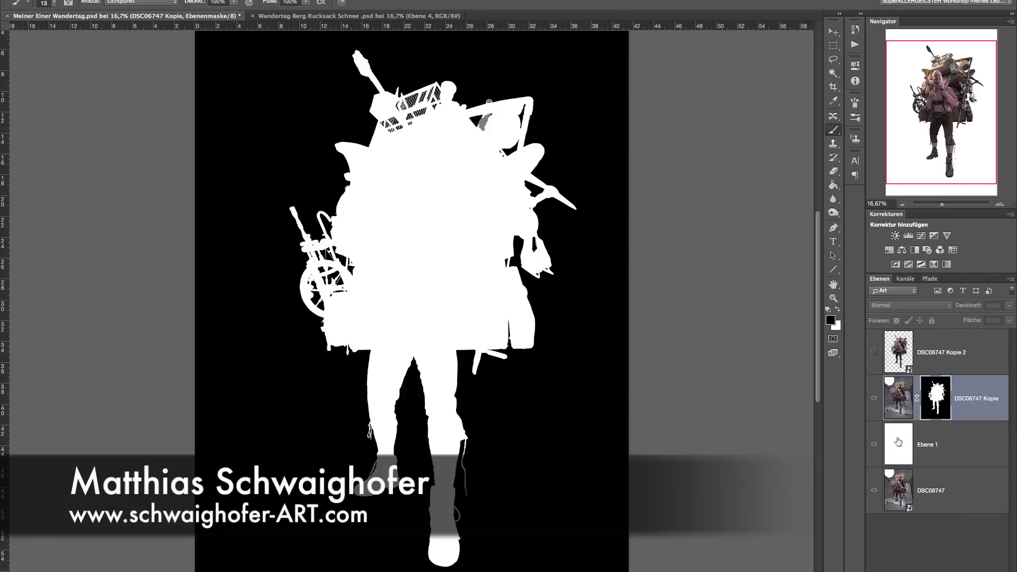
Step: Compare the cutout figure, the original DSC06747 photo and the layer mask of DSC06747 Kopie
left_click(873, 399)
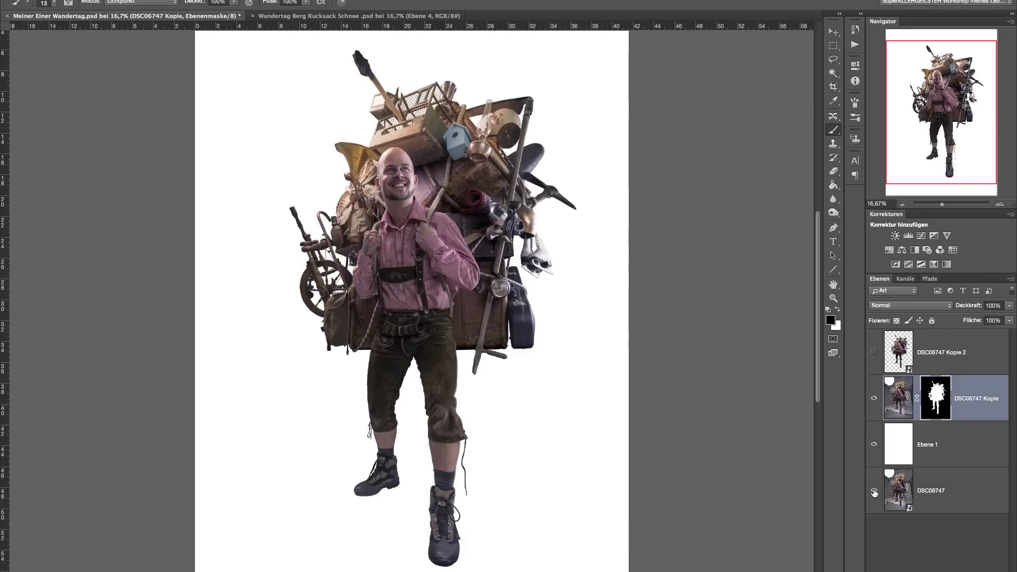
left_click(874, 492, "alt")
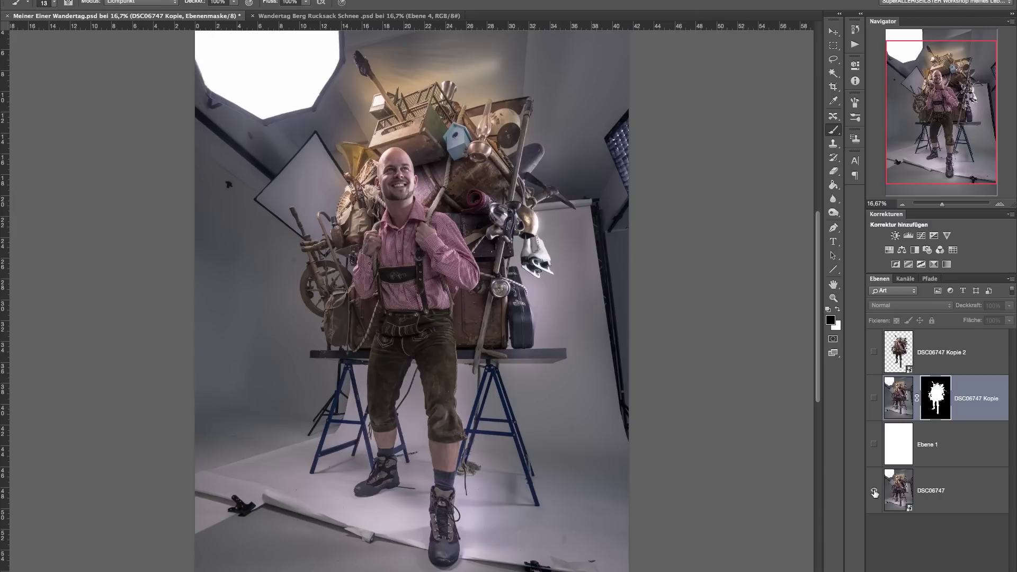
left_click(874, 398)
left_click(920, 412, "alt")
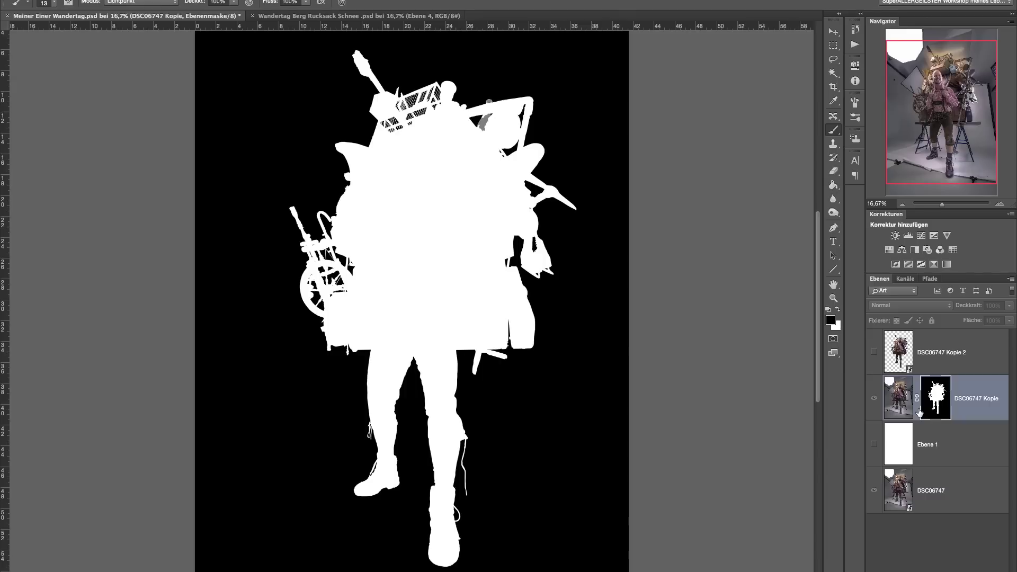
Step: Examine the wooden birdcage above the man's head in the photo at 100% magnification
left_click(999, 204)
left_click(999, 203)
left_click(888, 378)
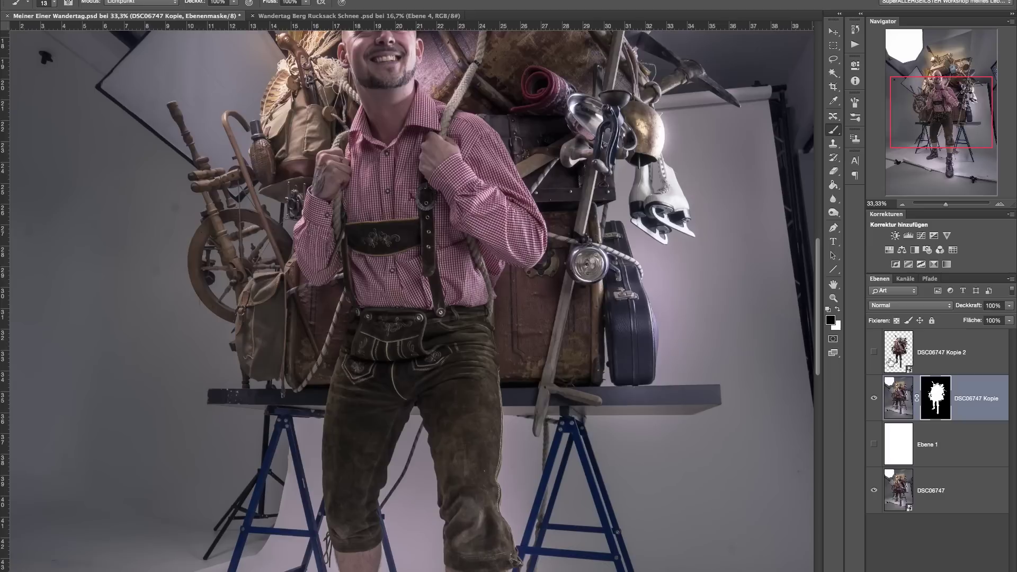
left_click_drag(937, 115, 933, 77)
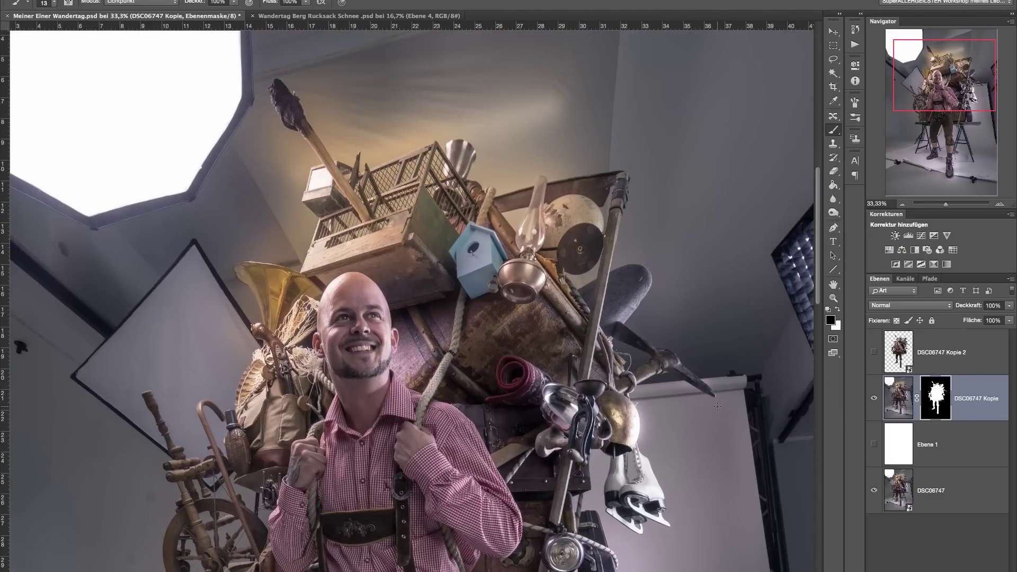
left_click(999, 203)
left_click(999, 204)
left_click_drag(944, 75, 931, 62)
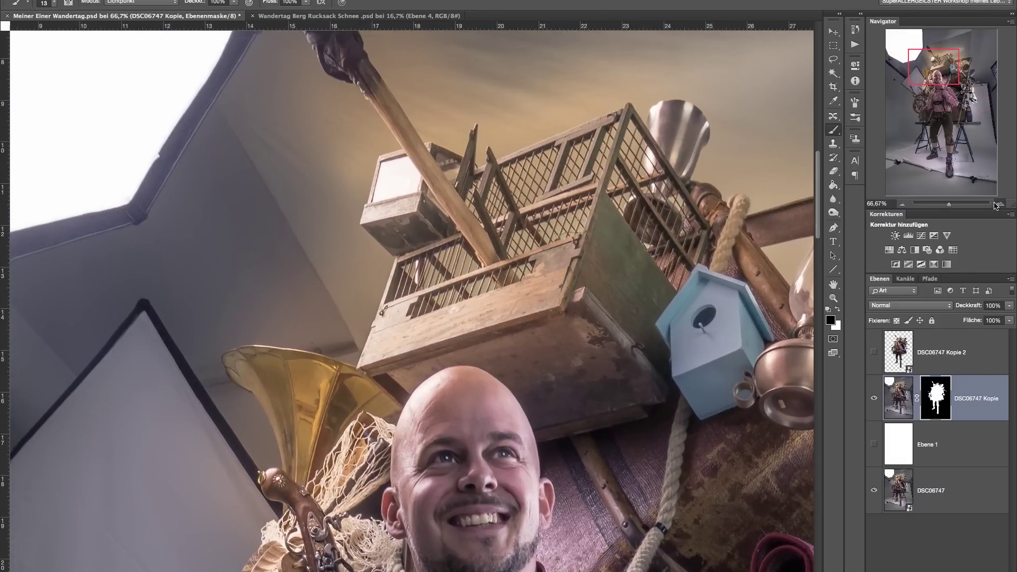
left_click(1000, 203)
left_click_drag(762, 265, 583, 429)
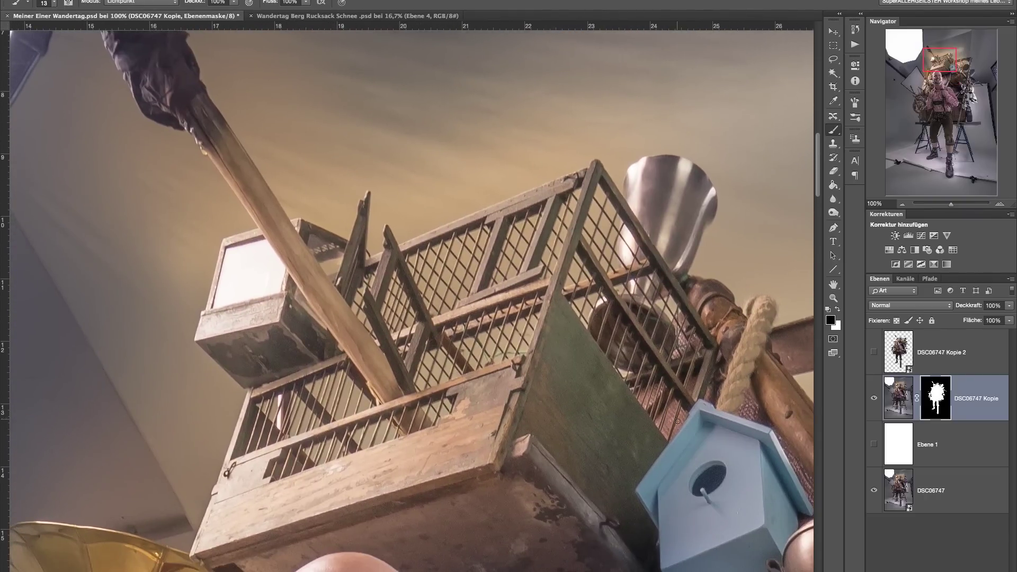
Step: Compare the birdcage's wire lattice in the layer mask with the same area of the photo
left_click(934, 398, "alt")
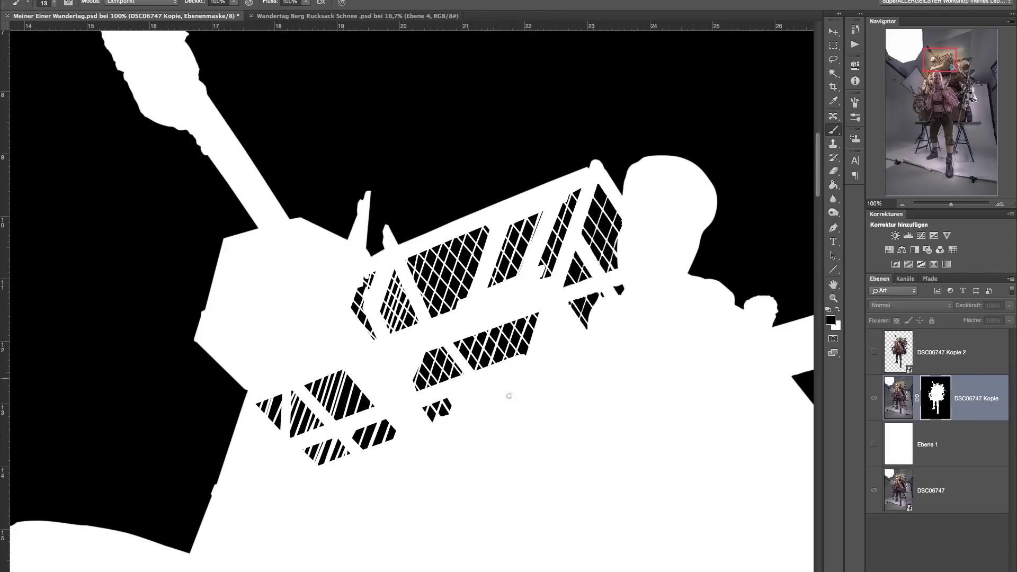
left_click(934, 404, "alt")
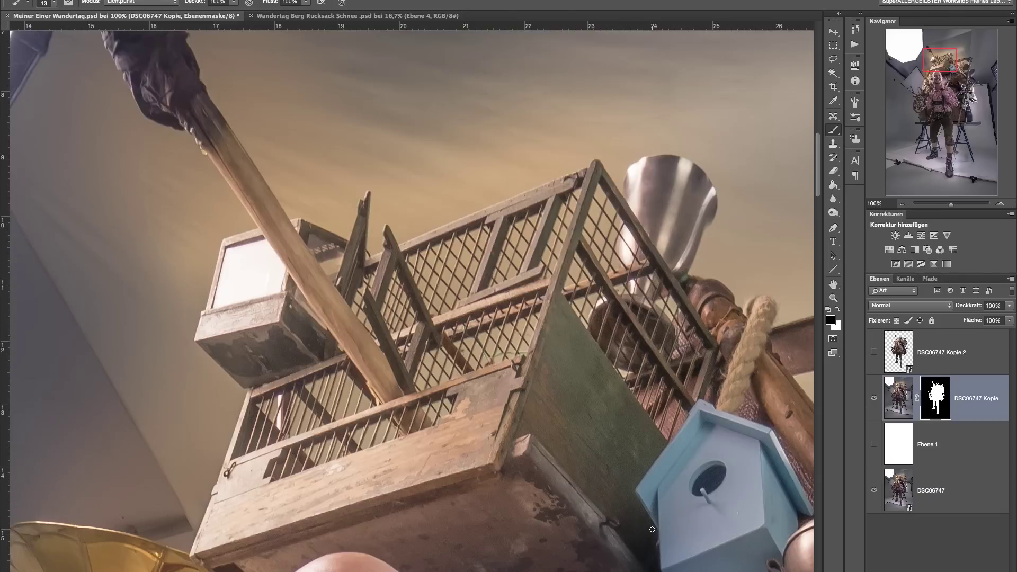
left_click(934, 395, "alt")
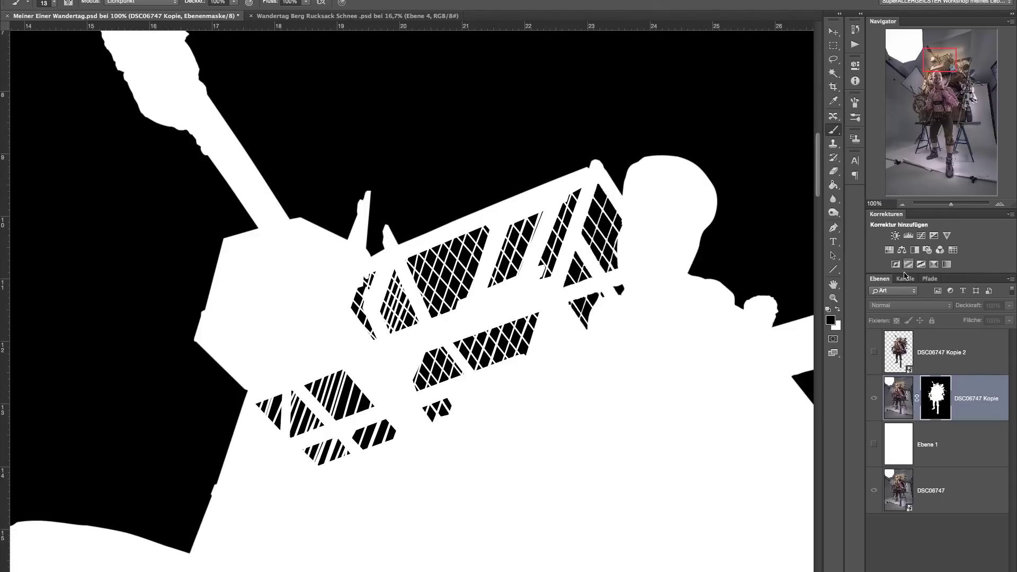
left_click(928, 393, "alt")
Step: Show the white Ebene 1 layer, outline the cage's large upper lattice opening with the Polygonal Lasso and make it white in the mask
left_click(874, 443)
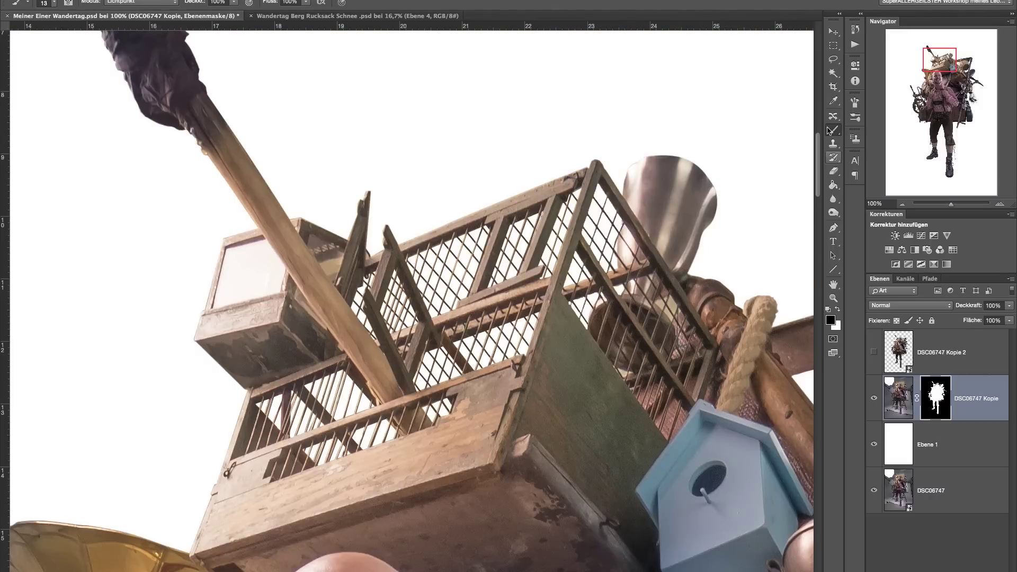
left_click_drag(833, 59, 867, 68)
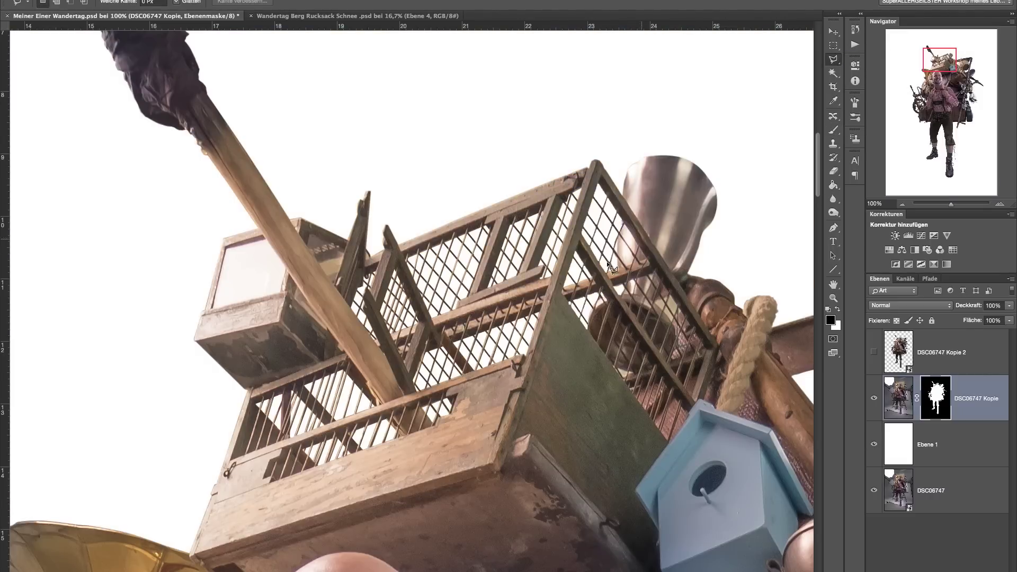
left_click(429, 320)
left_click(398, 250)
left_click(501, 211)
double_click(465, 305)
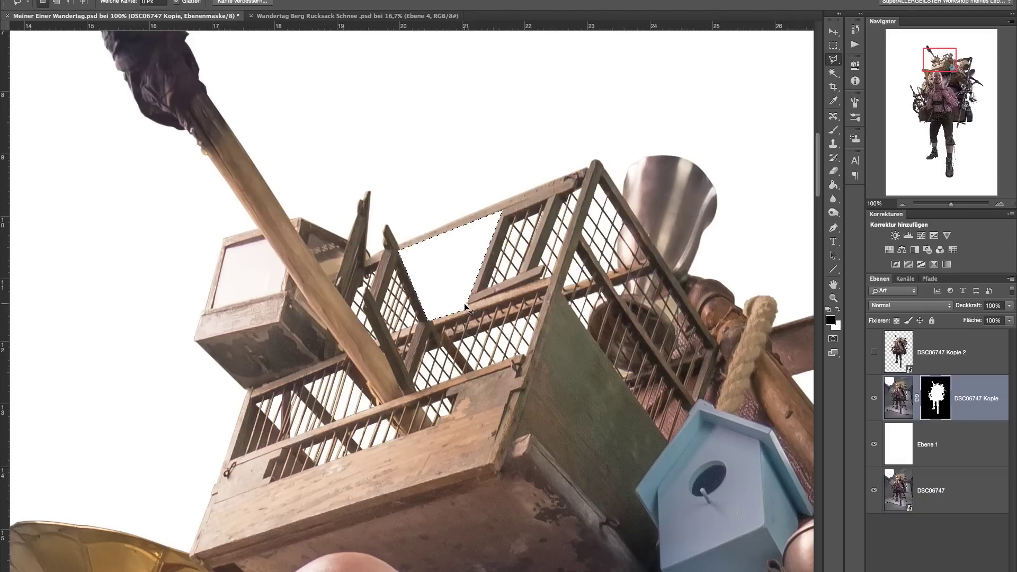
key("alt+BackSpace")
key("ctrl+d")
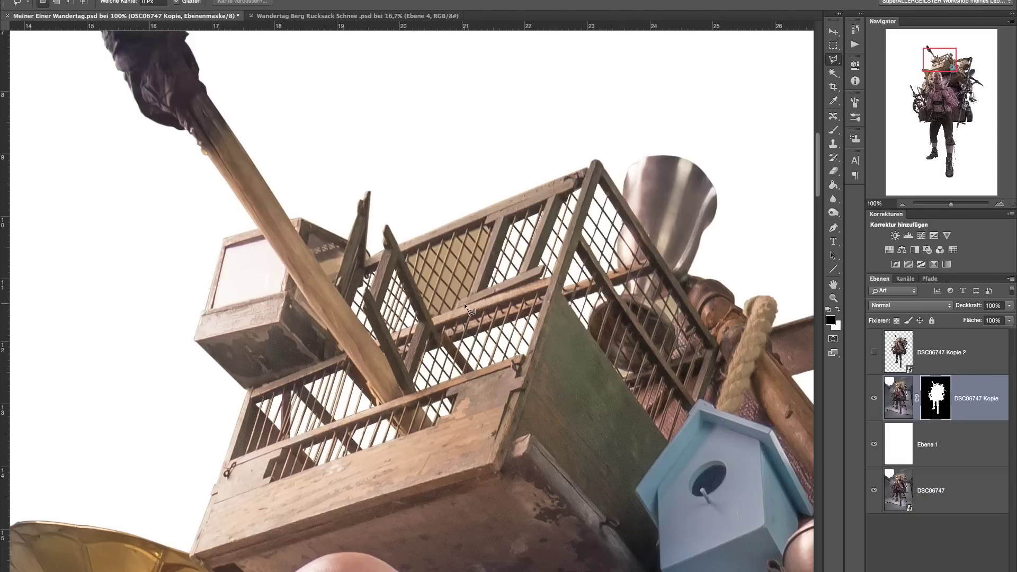
left_click(937, 395, "alt")
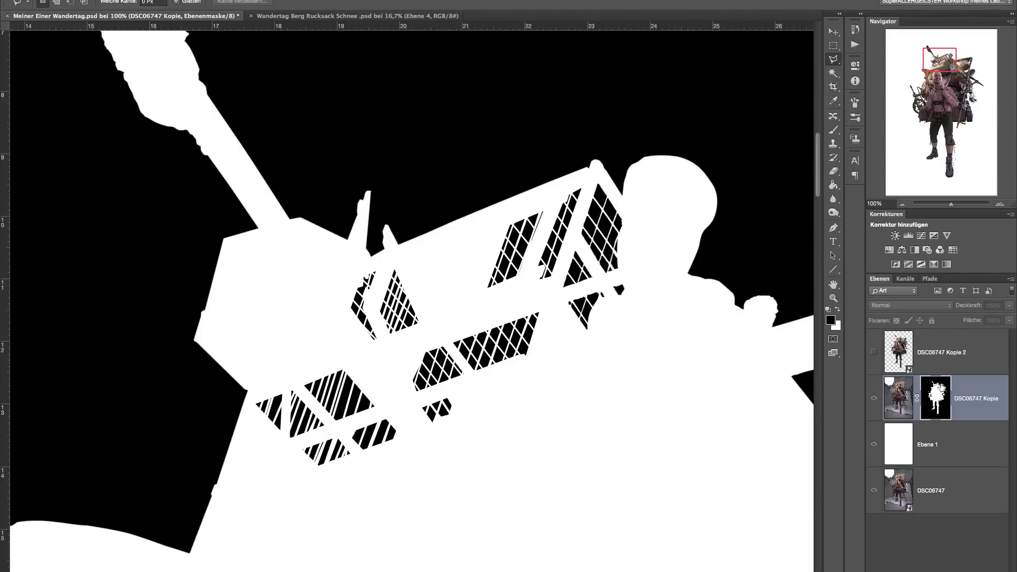
left_click(935, 393, "alt")
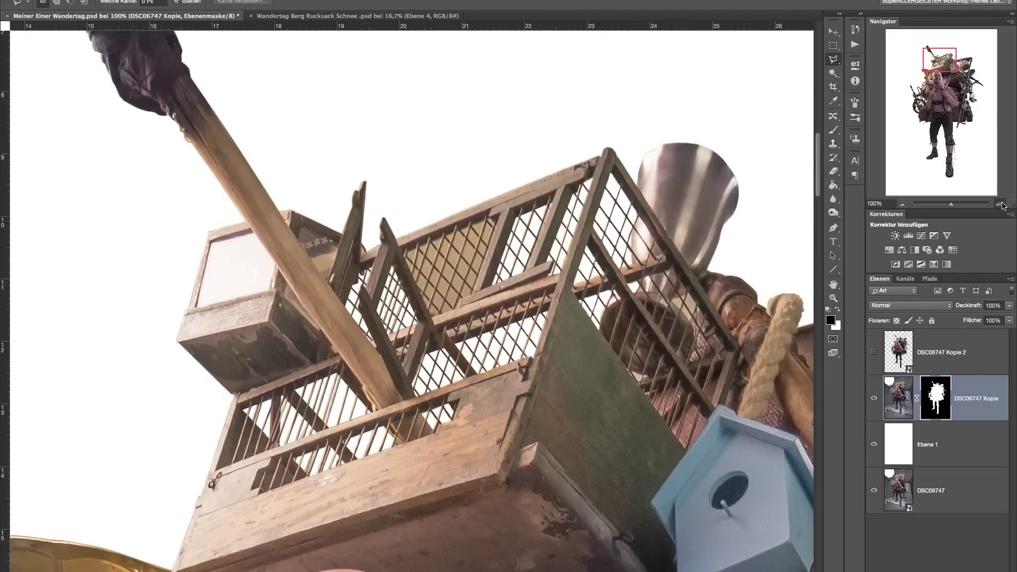
Step: Delete the hidden layer DSC06747 Kopie 2
left_click(1001, 204)
left_click(1001, 204)
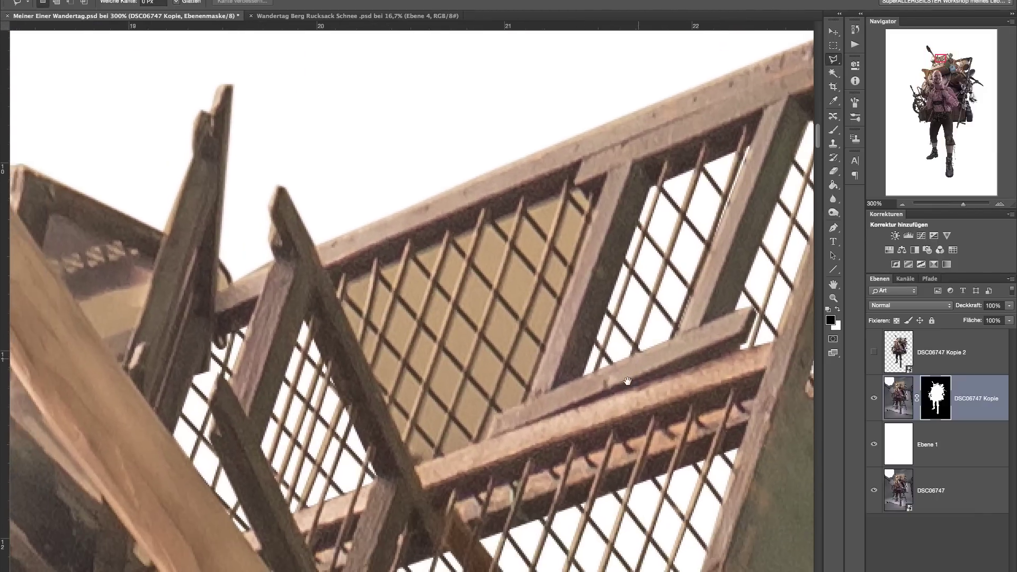
left_click(946, 351)
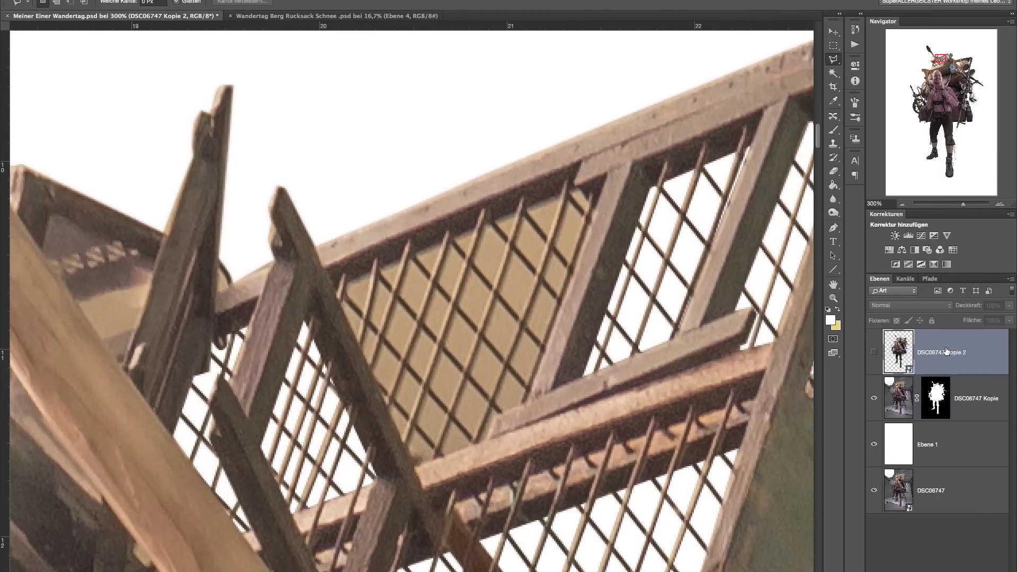
key("Delete")
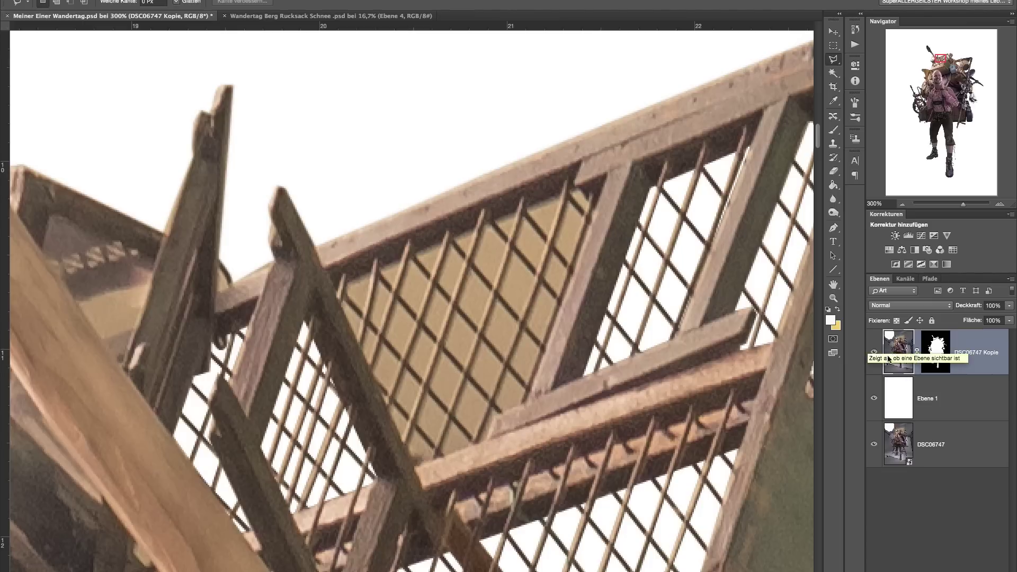
Step: Fill the Ebene 1 background layer with bright green #06fb1d
left_click(874, 398)
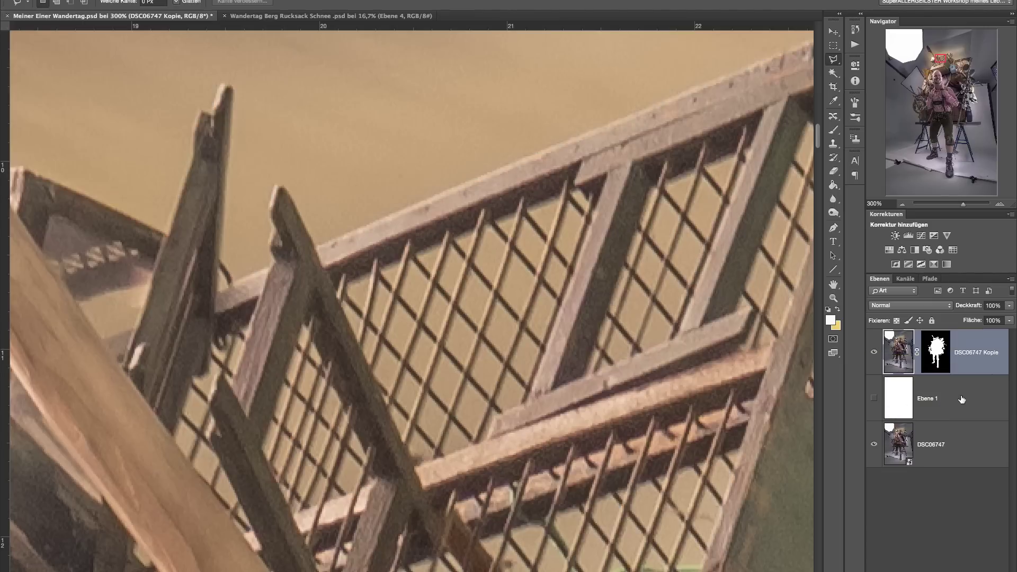
left_click(961, 399)
left_click(873, 398)
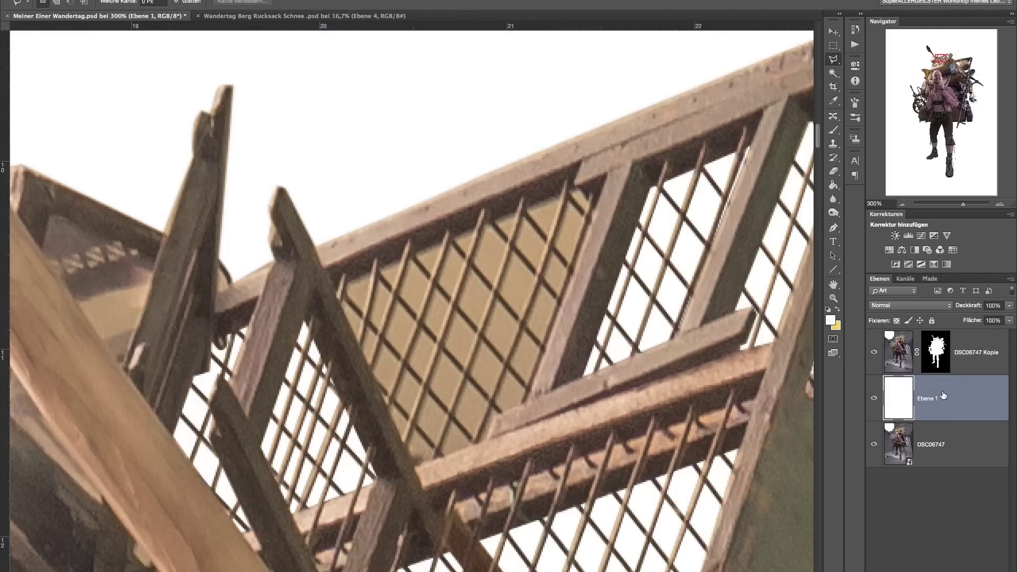
left_click(831, 321)
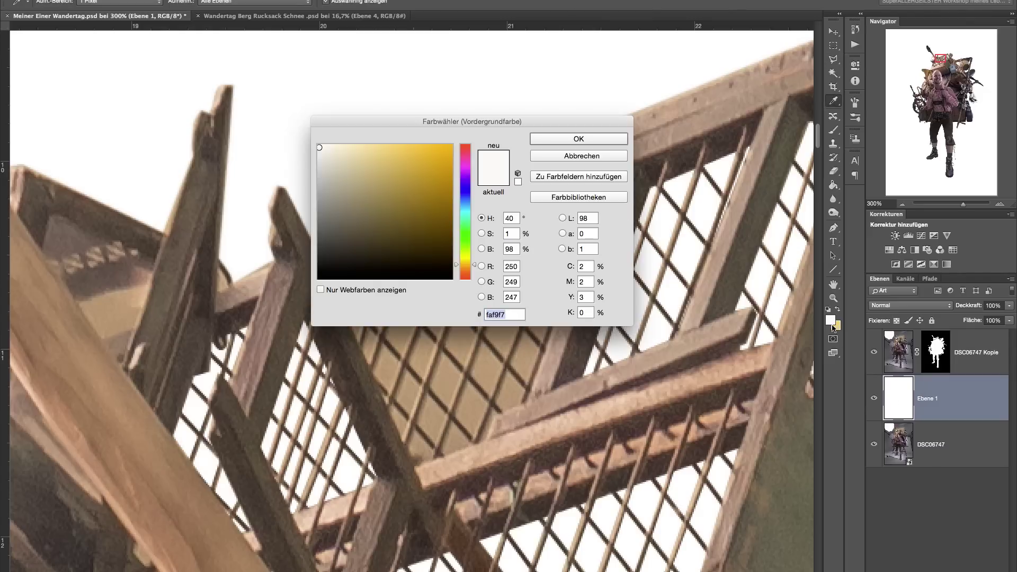
left_click(466, 234)
left_click(452, 154)
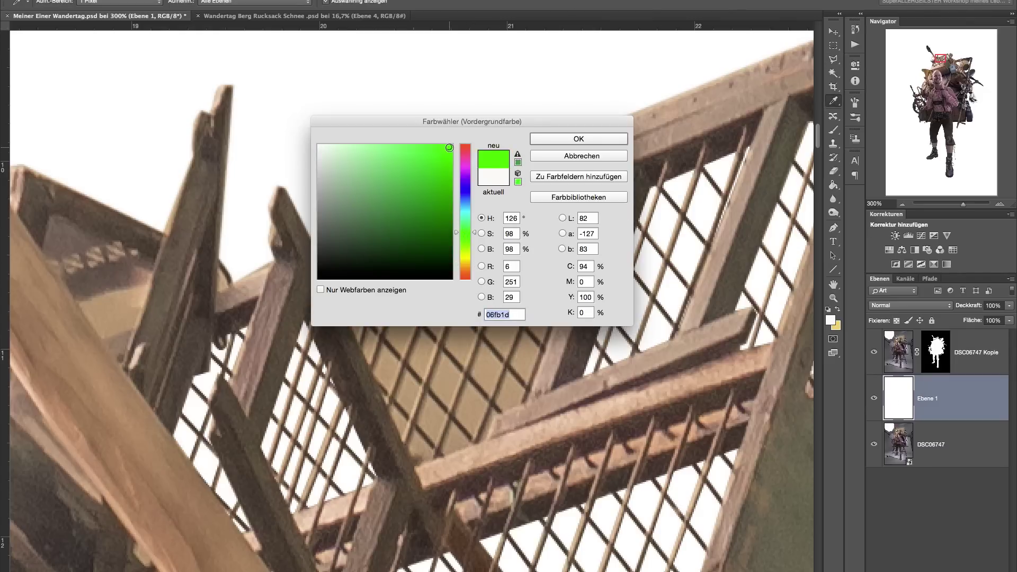
left_click(563, 138)
key("l")
key("alt+BackSpace")
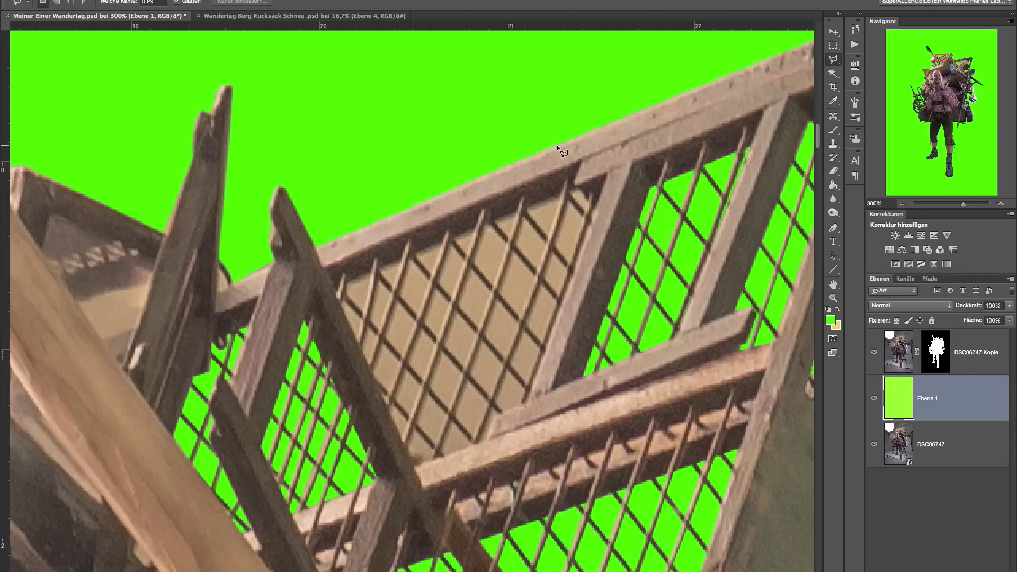
Step: Outline the beige lattice opening along the cage frame and fill it with black in the DSC06747 Kopie layer mask
scroll(557, 144, "right", 8)
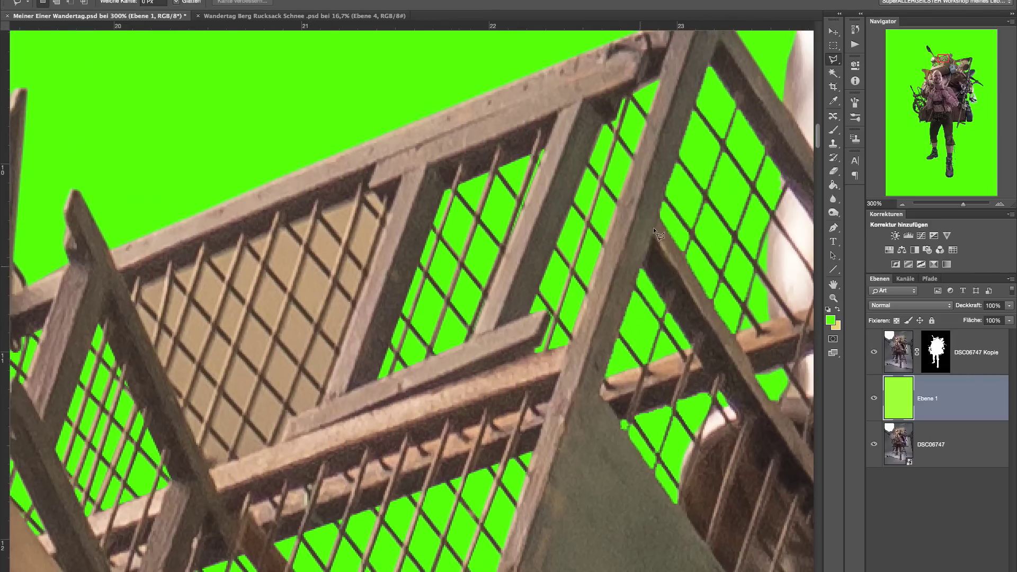
scroll(764, 167, "left", 7)
scroll(764, 167, "up", 4)
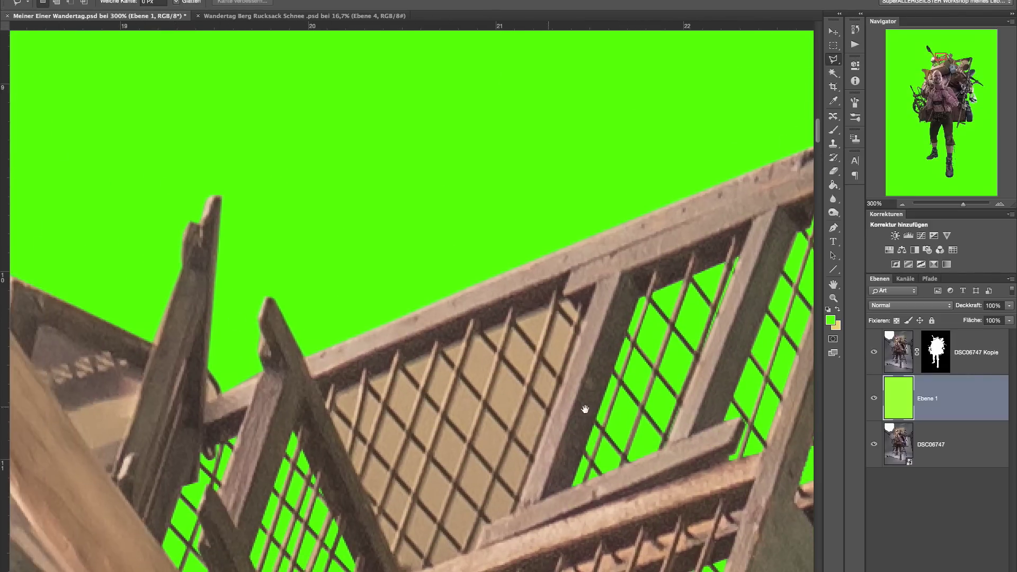
scroll(567, 407, "down", 5)
scroll(567, 407, "left", 3)
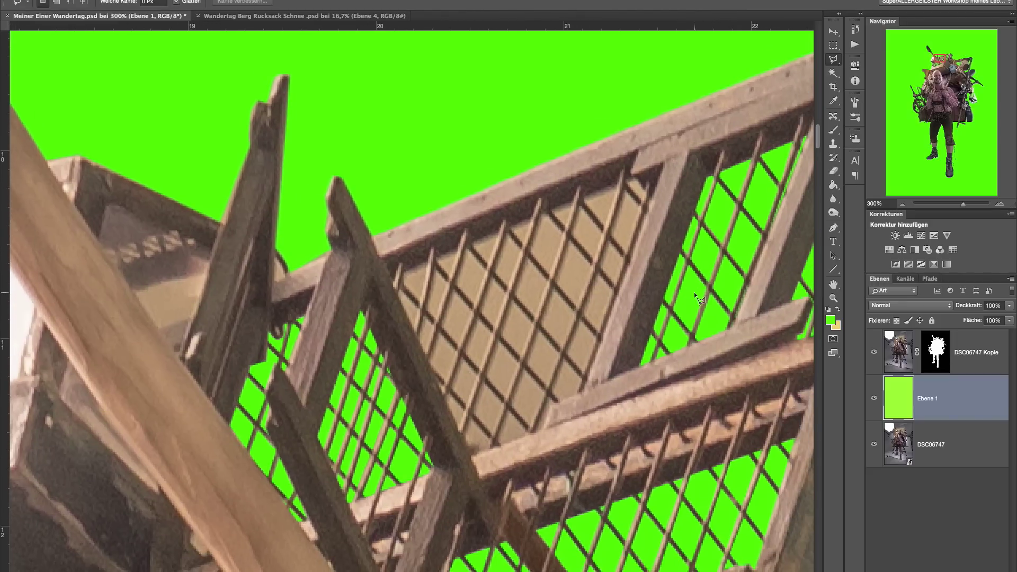
left_click(923, 371)
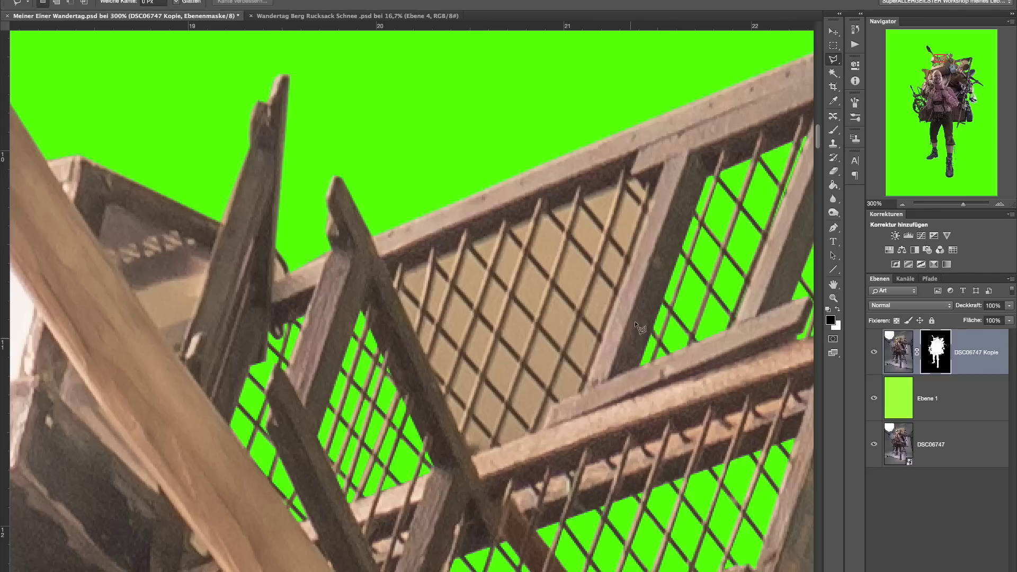
left_click(576, 394)
left_click(638, 180)
left_click(576, 395)
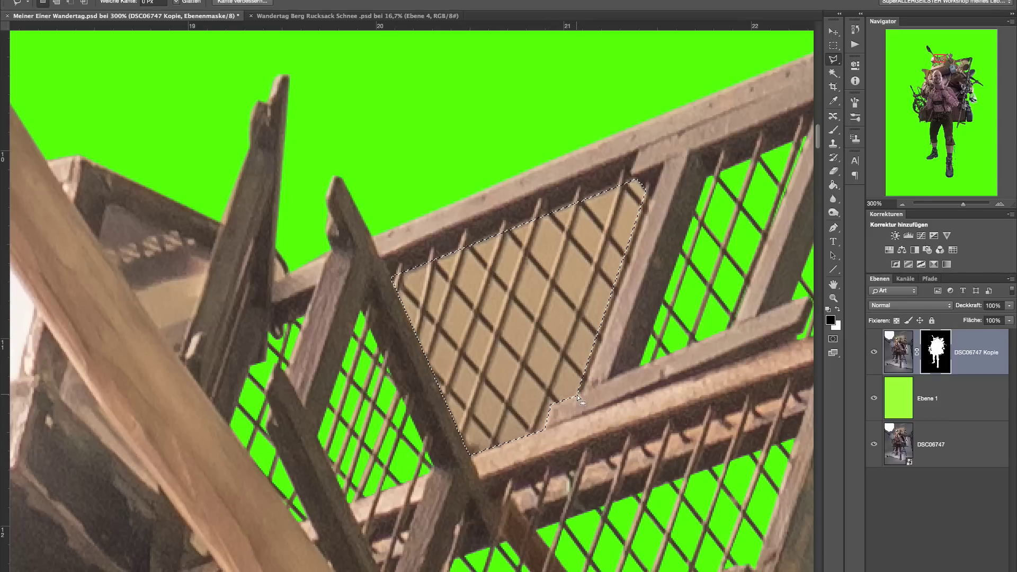
key("alt+BackSpace")
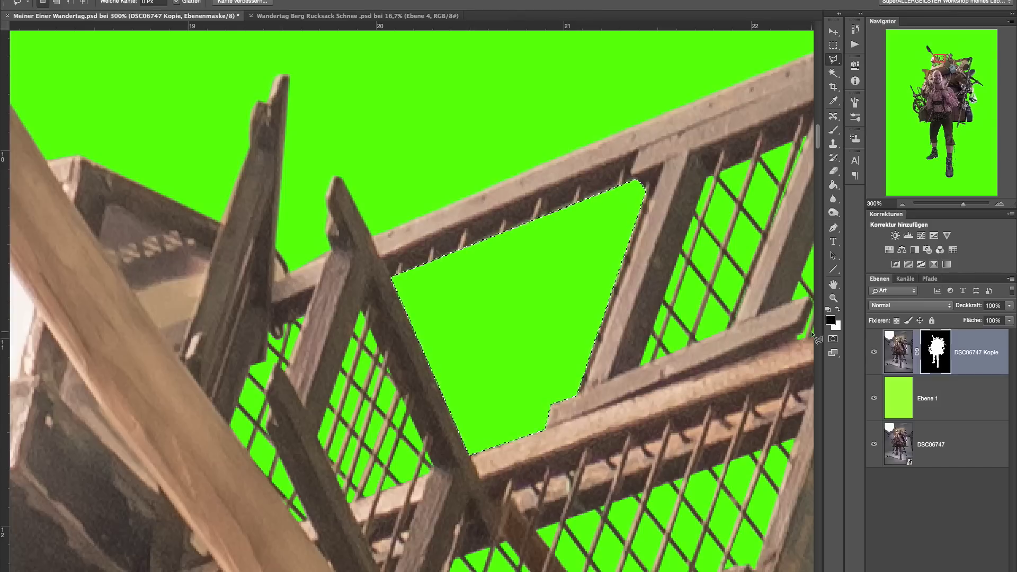
key("super+d")
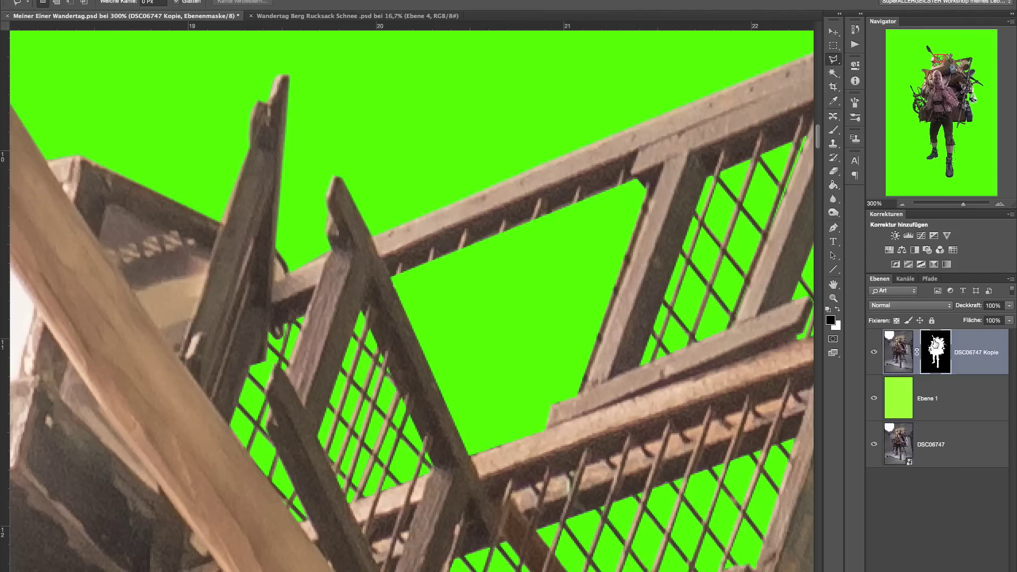
Step: Lower the opacity of the green Ebene 1 layer to 54%
left_click(935, 395)
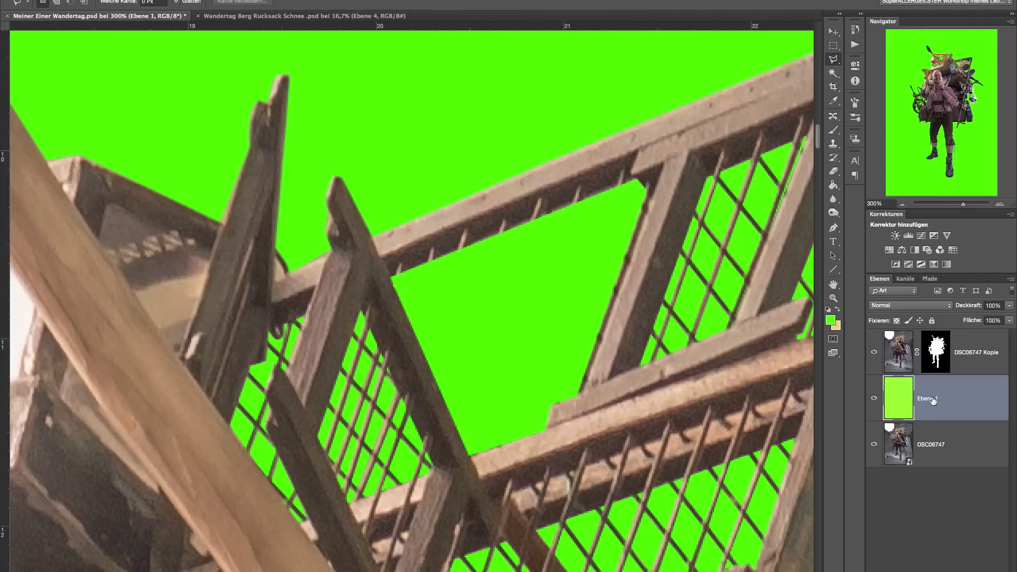
left_click_drag(974, 307, 962, 309)
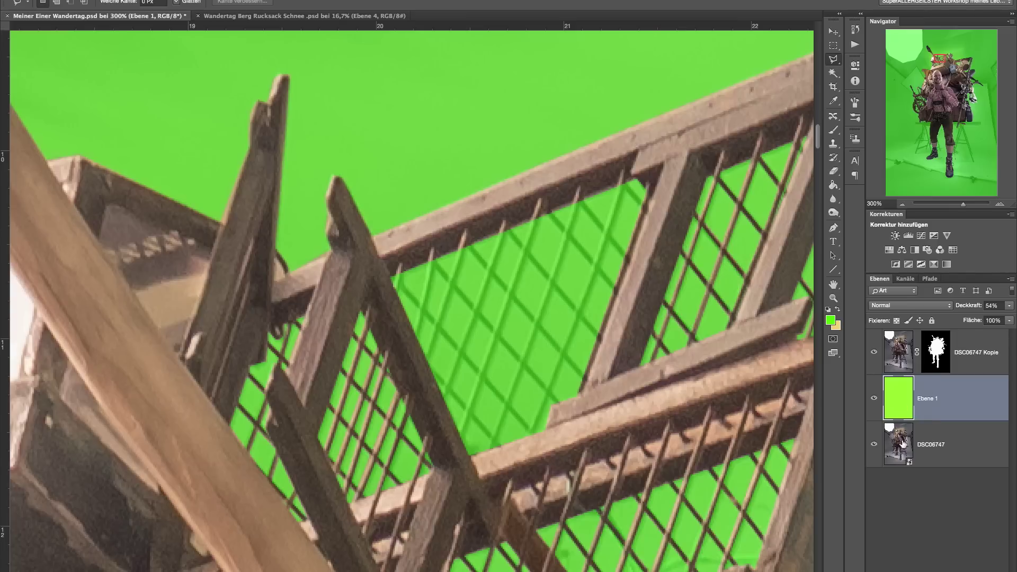
Step: Draw white 4 px pixel lines in the DSC06747 Kopie layer mask along the first lattice wires beside the opening's right-hand frame post
left_click(937, 347)
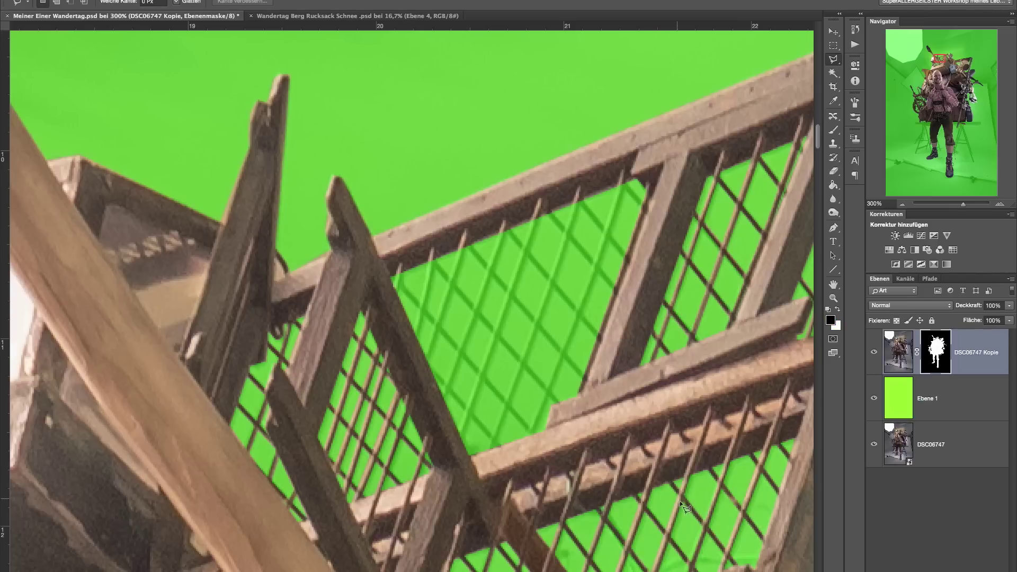
right_click(833, 269)
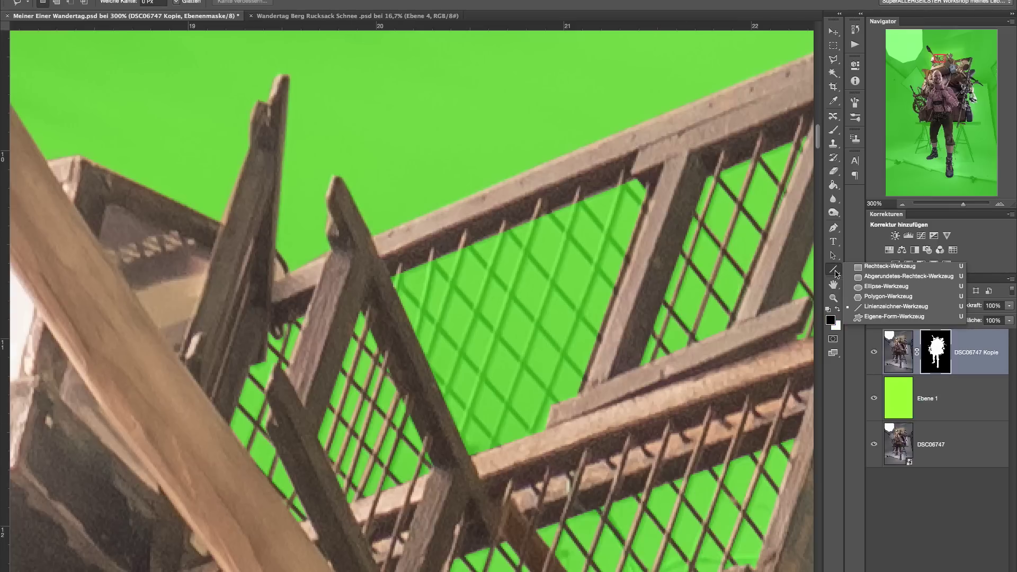
left_click(882, 307)
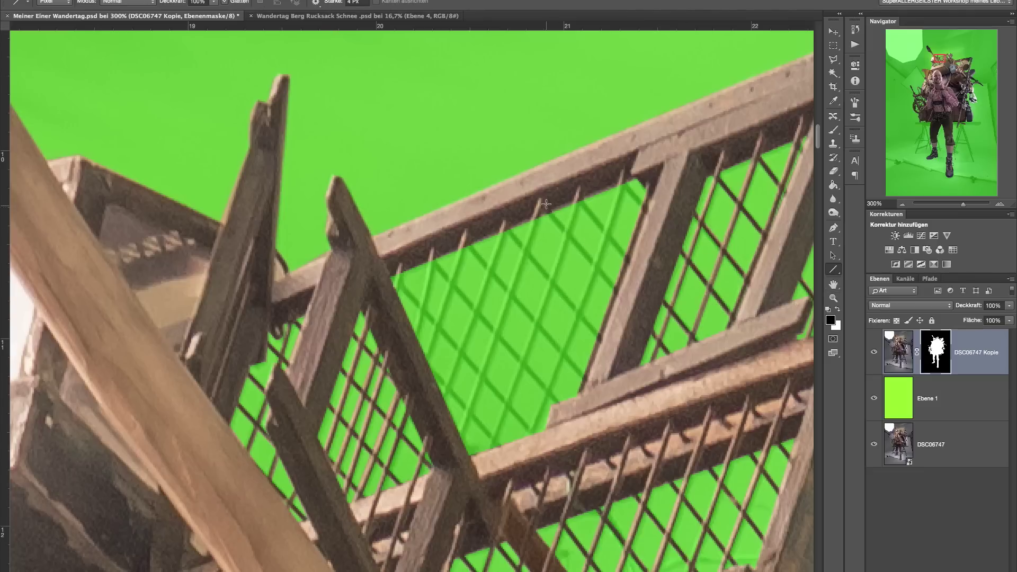
left_click_drag(539, 201, 617, 292)
key("x")
mouse_move(549, 211)
left_mouse_down()
mouse_move(609, 264)
mouse_move(615, 288)
left_mouse_up()
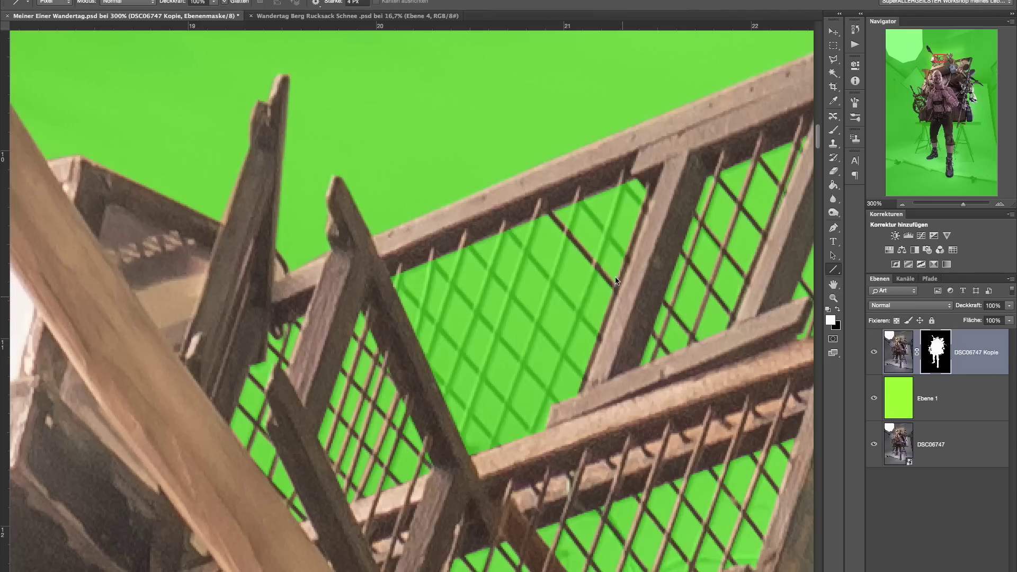
left_click_drag(575, 194, 623, 258)
mouse_move(619, 175)
left_mouse_down()
mouse_move(644, 212)
mouse_move(606, 225)
mouse_move(530, 432)
left_mouse_up()
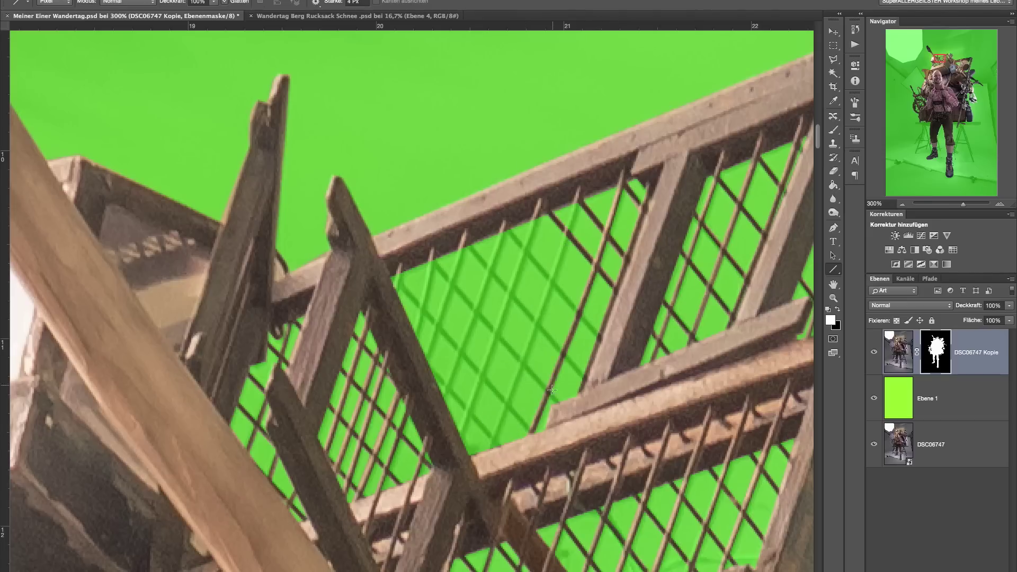
Step: Restore the remaining crossing wires across the cage's lattice opening with further white 4 px lines in the layer mask
left_click_drag(553, 398, 429, 259)
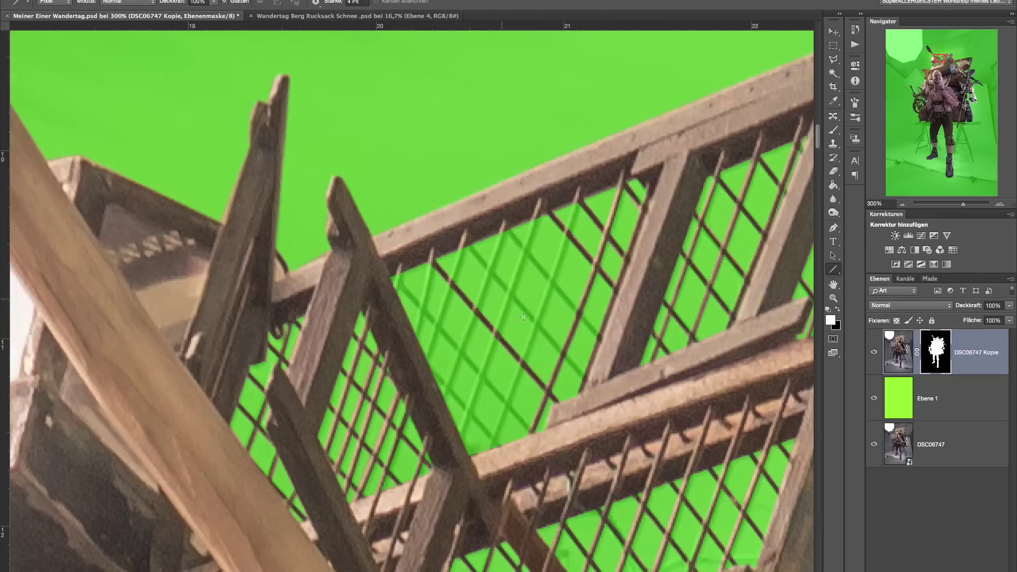
left_click_drag(588, 384, 465, 243)
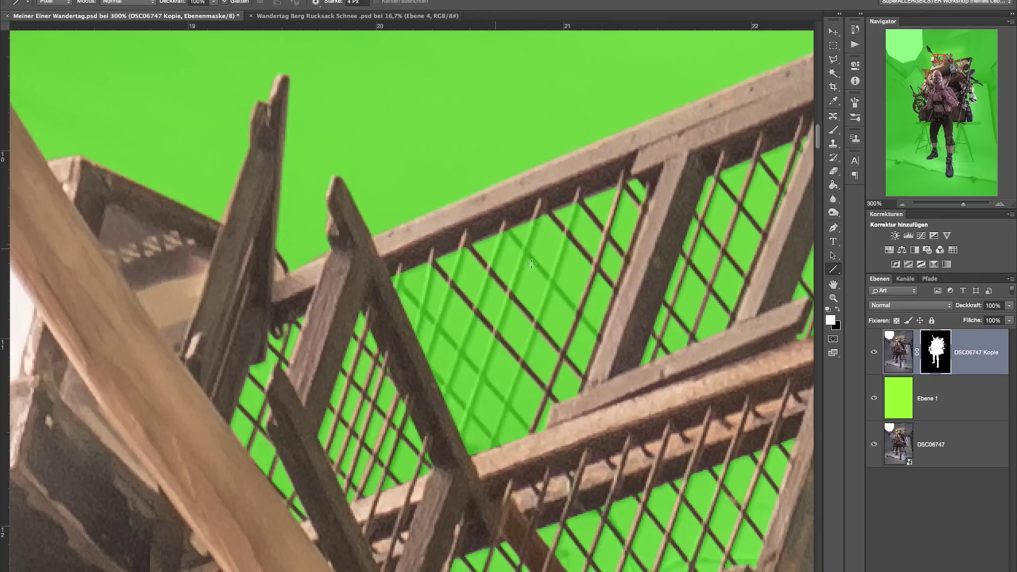
mouse_move(603, 343)
left_mouse_down()
mouse_move(503, 224)
mouse_move(438, 419)
left_mouse_up()
left_click_drag(457, 451, 562, 178)
left_click_drag(488, 454, 573, 191)
left_click_drag(541, 429, 384, 271)
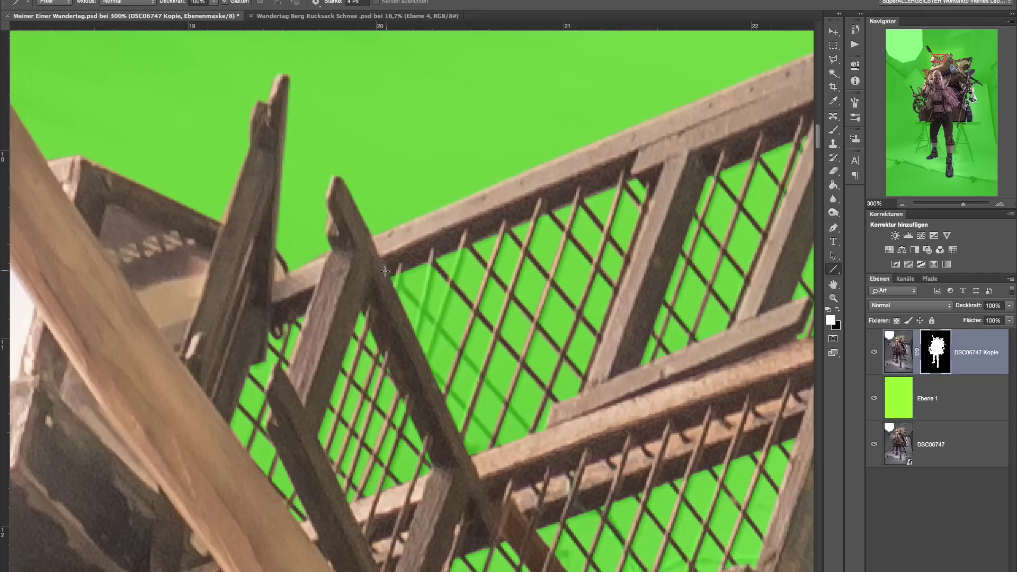
left_click_drag(500, 450, 430, 247)
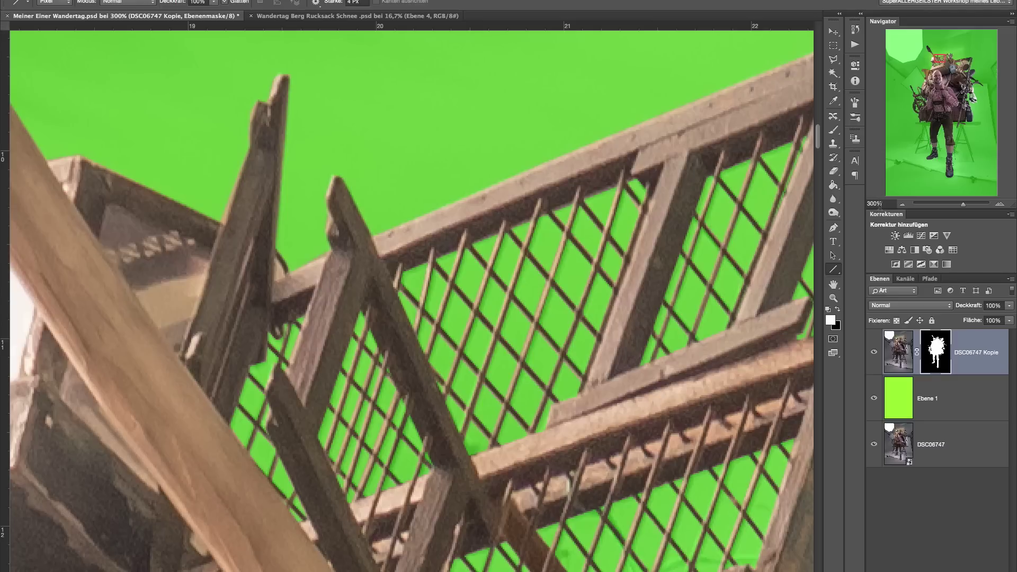
Step: Compare the redrawn cage wires with the original photo by repeatedly hiding and showing the green Ebene 1 layer
left_click(903, 203)
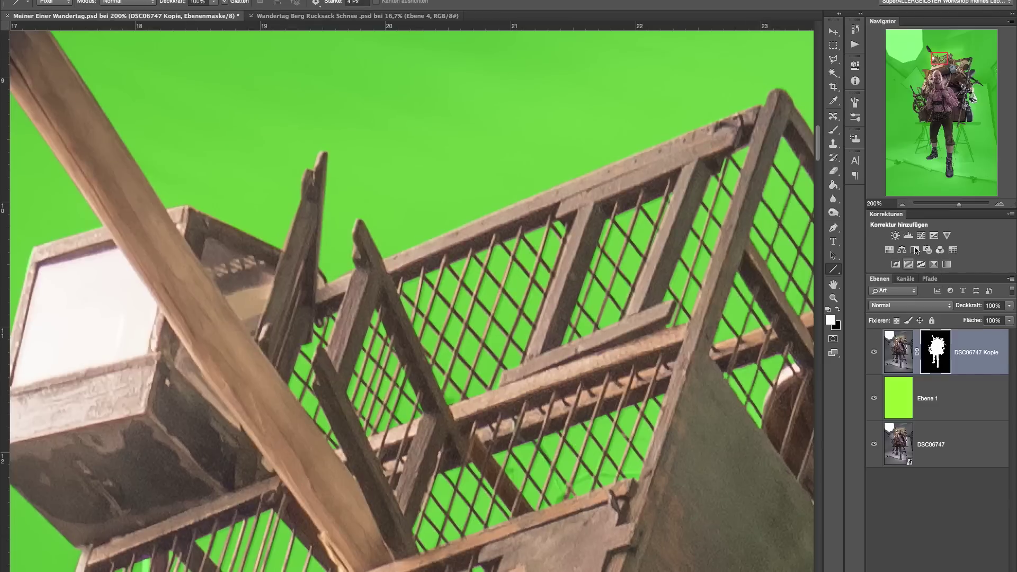
left_click(1000, 204)
left_click(999, 204)
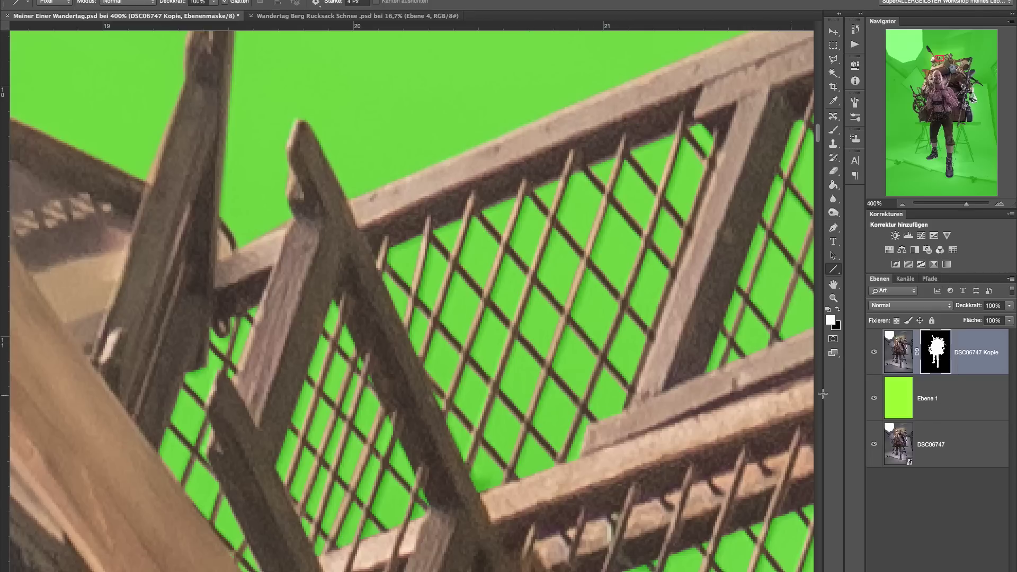
left_click(874, 398)
left_click(874, 399)
left_click(874, 398)
left_click(874, 398)
left_click(874, 398)
left_click(873, 398)
left_click(874, 398)
left_click(873, 400)
left_click(873, 400)
left_click(873, 400)
left_click(871, 399)
left_click(873, 399)
left_click_drag(513, 472, 627, 129)
mouse_move(469, 444)
left_mouse_down()
mouse_move(476, 447)
mouse_move(582, 164)
mouse_move(585, 122)
left_mouse_up()
mouse_move(443, 421)
left_mouse_down()
mouse_move(532, 196)
mouse_move(524, 173)
left_mouse_up()
left_click_drag(420, 366, 478, 190)
left_click_drag(409, 330, 428, 219)
Step: Isolate the original DSC06747 layer and try selecting single lattice cells with the Magic Wand, restoring all layers' visibility at the end
left_click(833, 74)
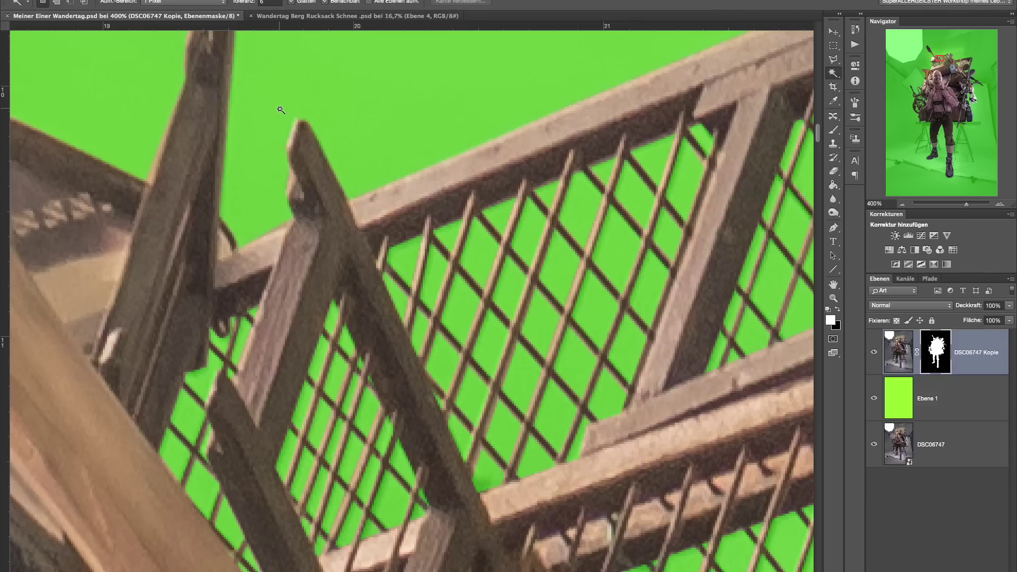
left_click(874, 444, "alt")
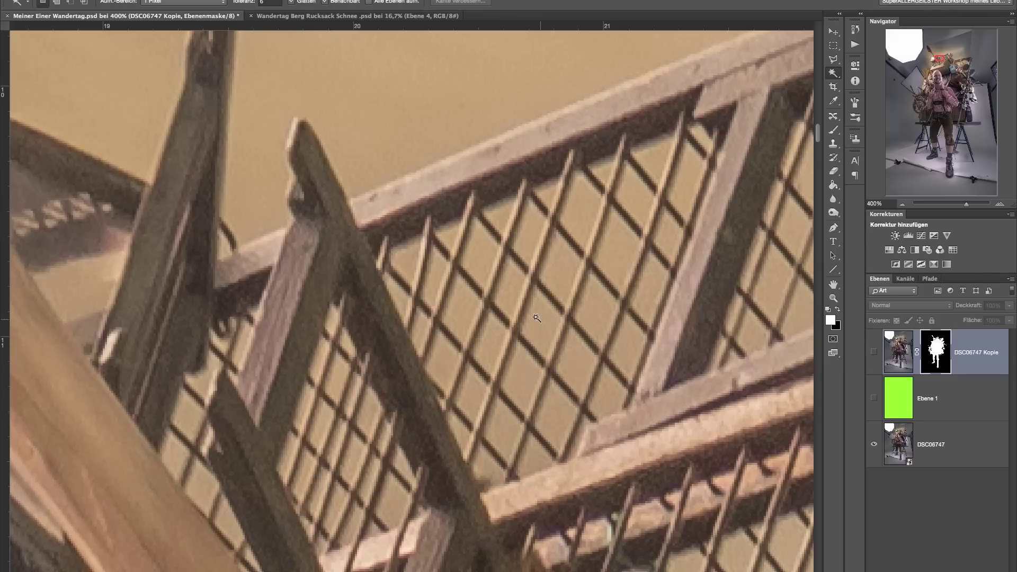
left_click(903, 445)
left_click(559, 268)
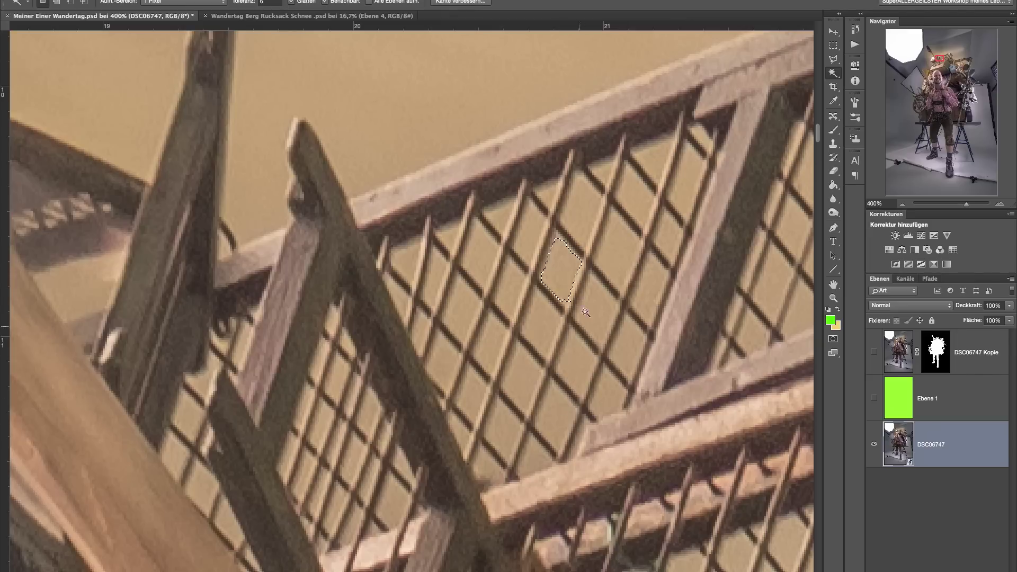
left_click(578, 366)
left_click(935, 349, "alt")
key("ctrl+d")
left_click(874, 352)
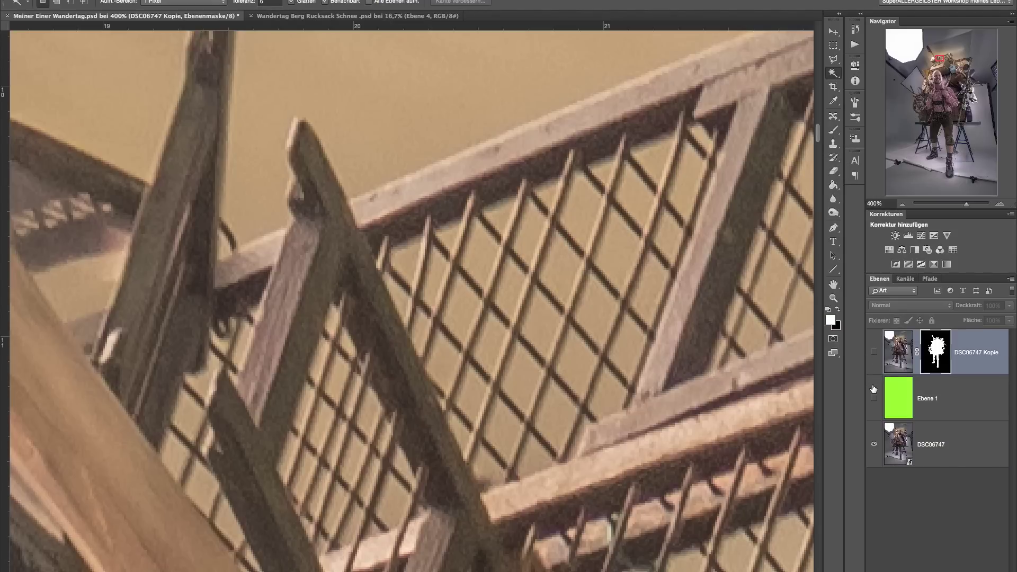
left_click(874, 398)
left_click(874, 352)
Step: Restore the Ebene 1 layer to 100% opacity and fill it with white
left_click(902, 203)
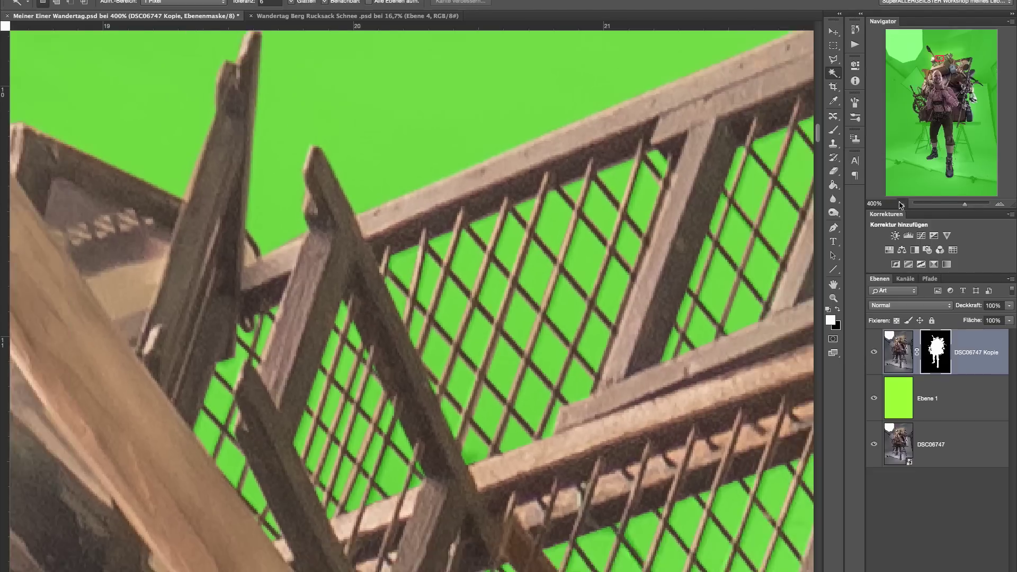
left_click(948, 399)
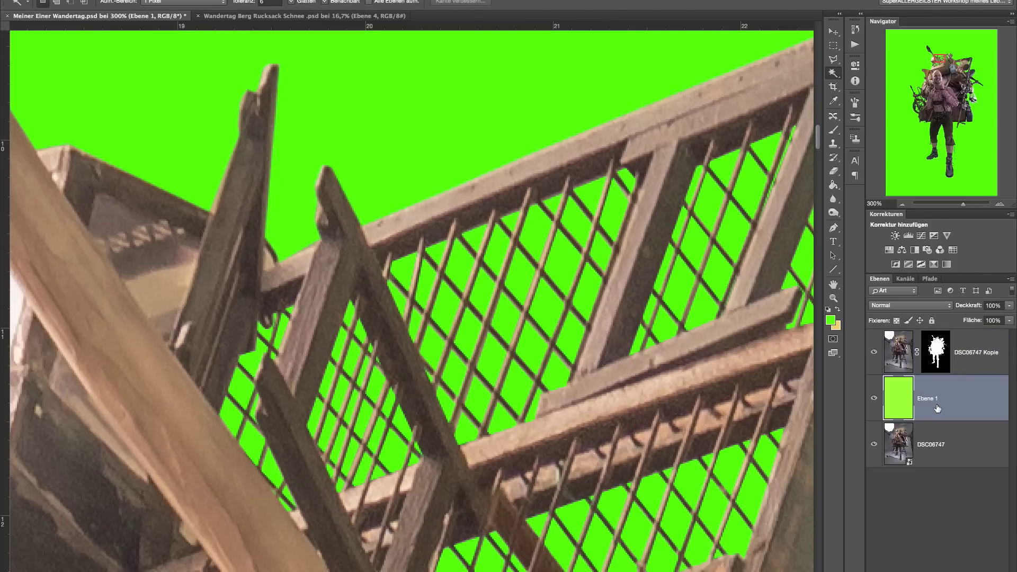
left_click(828, 310)
left_click(838, 309)
key("alt+BackSpace")
Step: Inspect the cutout's edges against the white background, from the birdcage to the horn, netting, feather and pistol
left_click(901, 204)
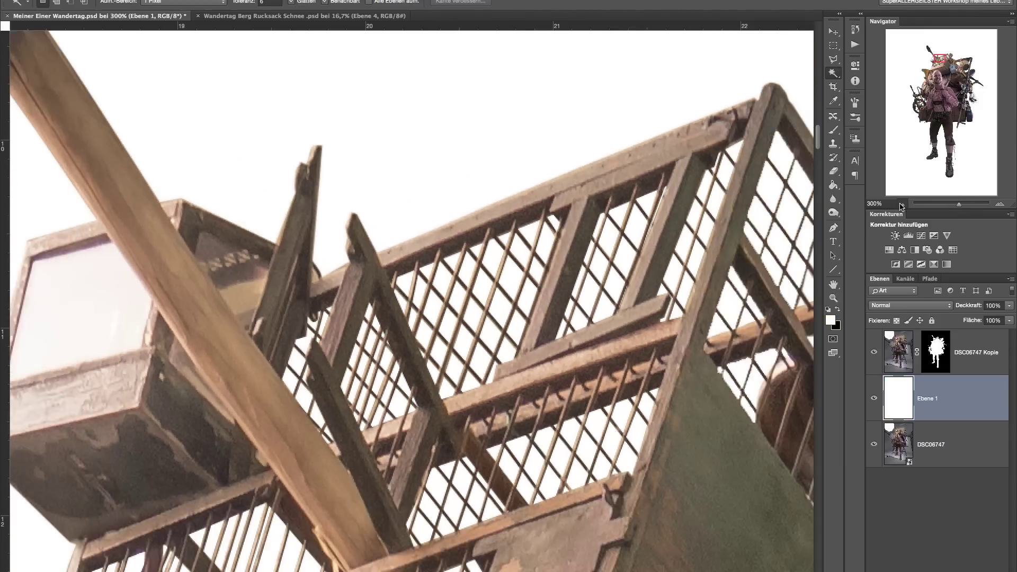
left_click(902, 204)
left_click(902, 204)
left_click(902, 205)
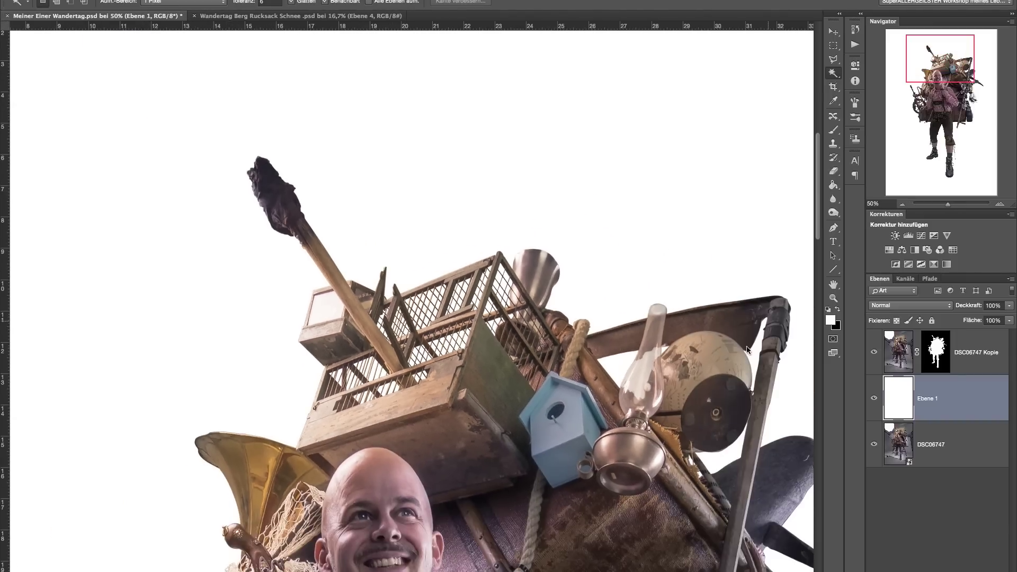
key("super+minus")
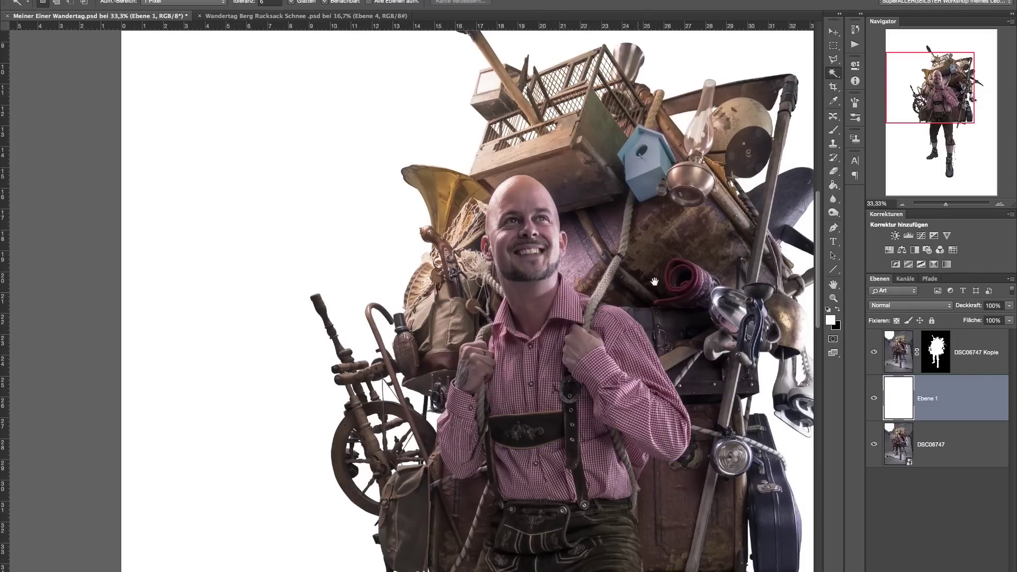
scroll(647, 286, "down", 4)
scroll(647, 285, "left", 5)
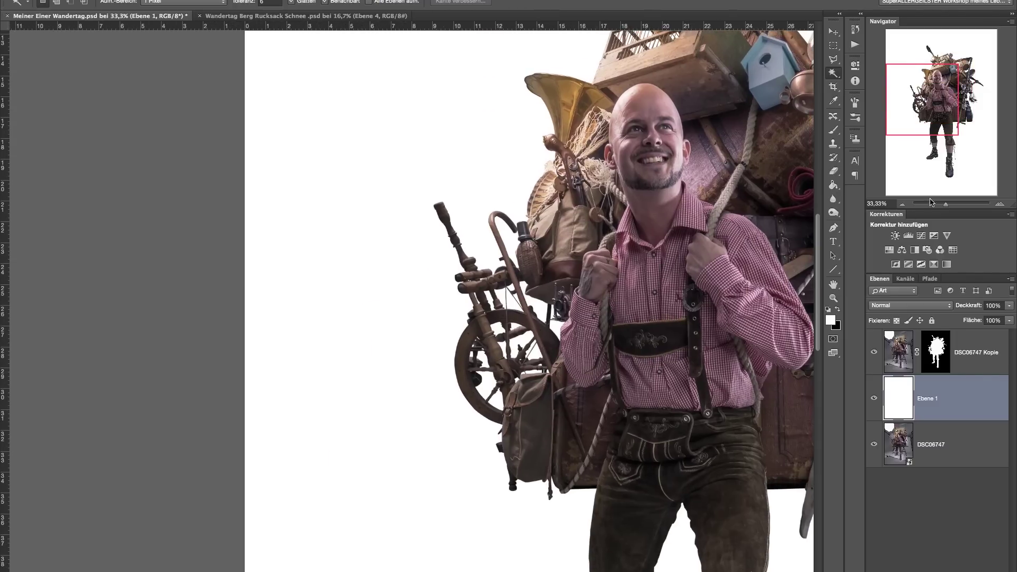
left_click_drag(954, 206, 953, 204)
left_click_drag(917, 96, 923, 83)
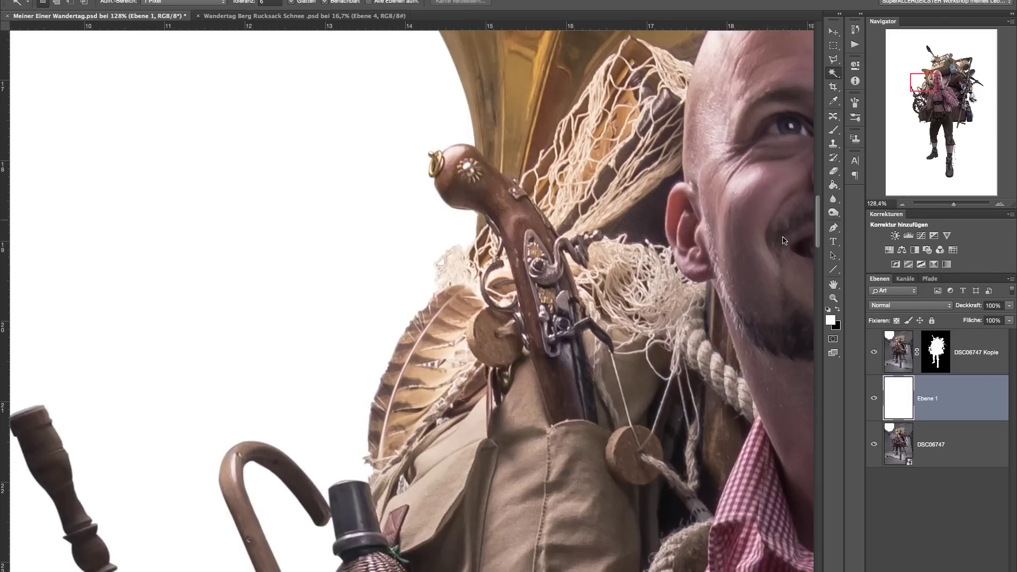
left_click_drag(584, 322, 630, 388)
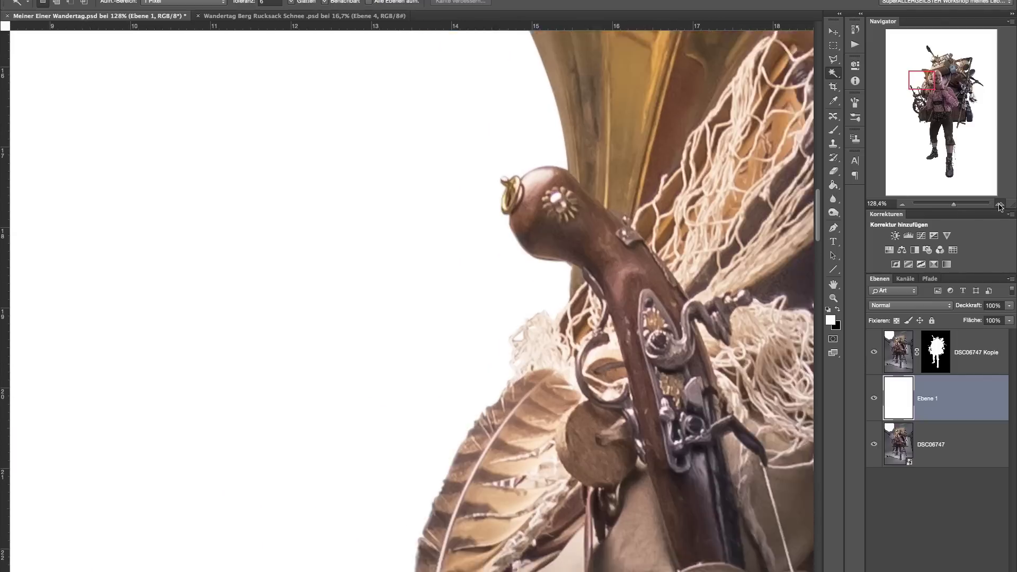
key("ctrl+plus")
Step: Try freehand Lasso outlines with 0.3 px feather at the netting above the feather and beside the backpack's pocket
left_click(833, 59)
left_click(878, 57)
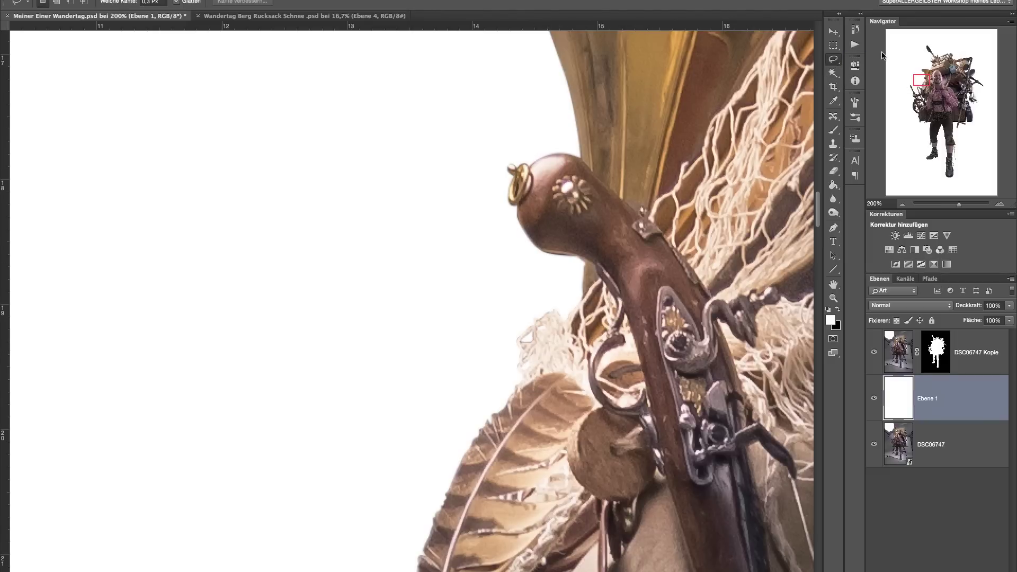
mouse_move(521, 382)
left_mouse_down()
mouse_move(517, 338)
mouse_move(538, 318)
mouse_move(581, 302)
left_mouse_up()
scroll(590, 282, "down", 10)
left_click_drag(657, 65, 566, 446)
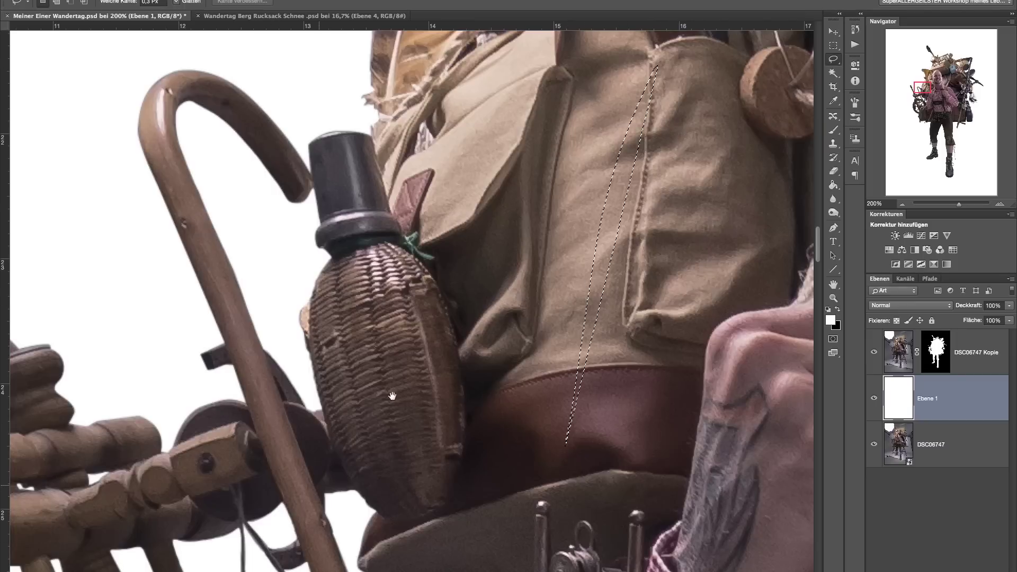
scroll(642, 130, "down", 10)
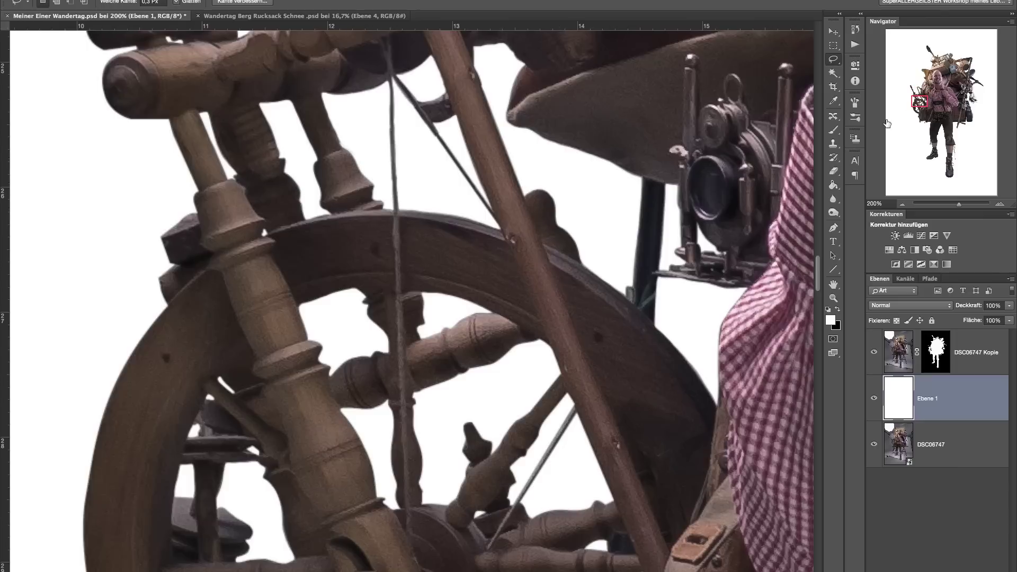
left_click(426, 324)
Step: Set the Lasso tool's feather to 0.7 px
left_click(902, 204)
left_click(902, 204)
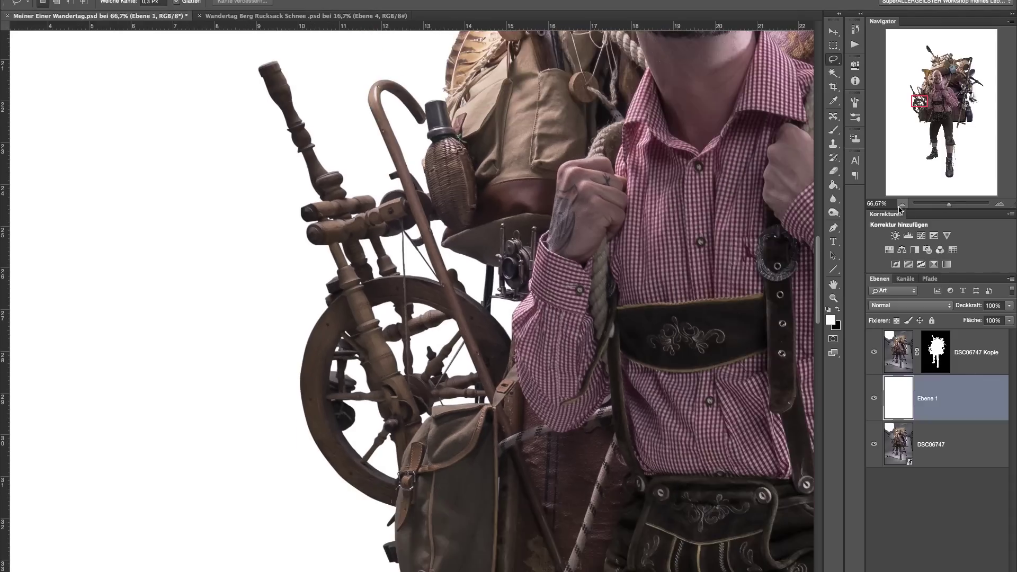
left_click(902, 204)
left_click_drag(638, 261, 379, 509)
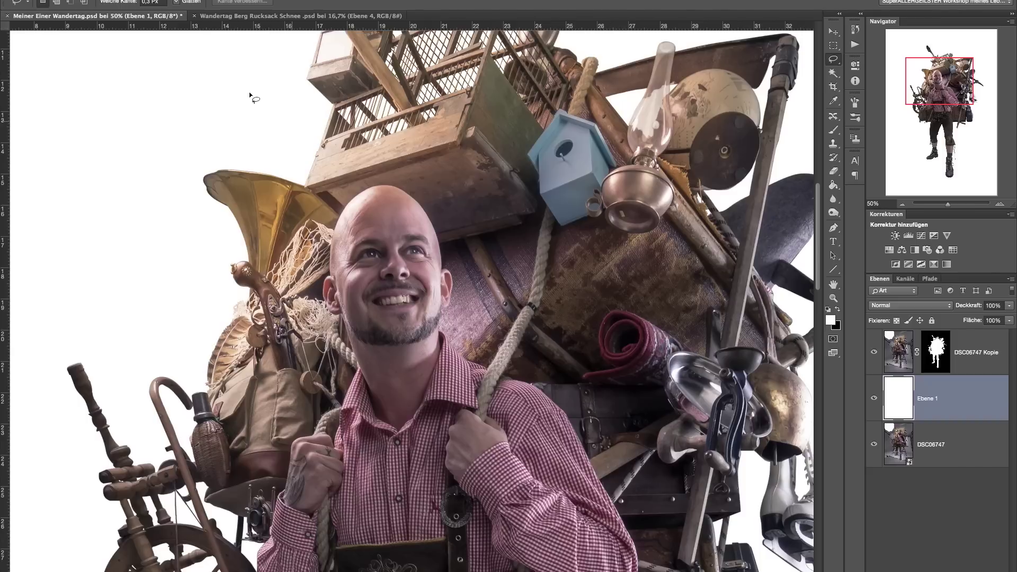
left_click_drag(112, 3, 114, 3)
scroll(533, 402, "right", 10)
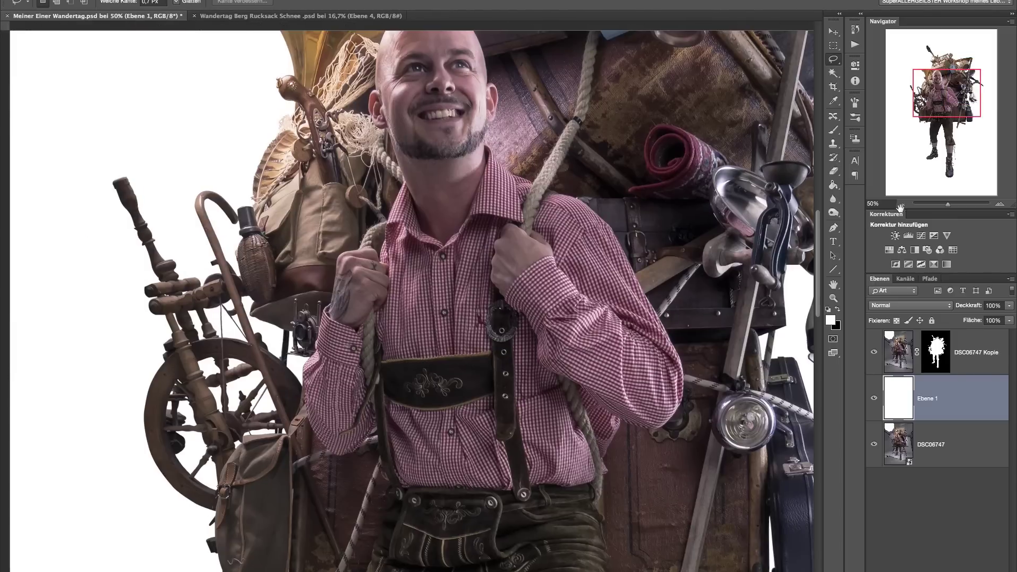
Step: View the cutout at 25% zoom and switch to the Wandertag Berg Rucksack Schnee .psd document
left_click(901, 204)
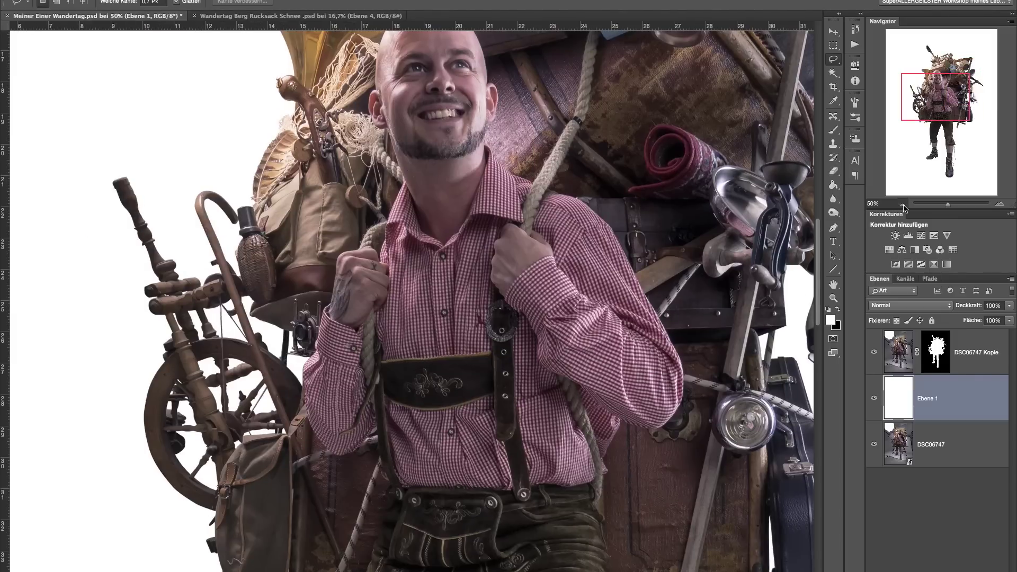
left_click(901, 203)
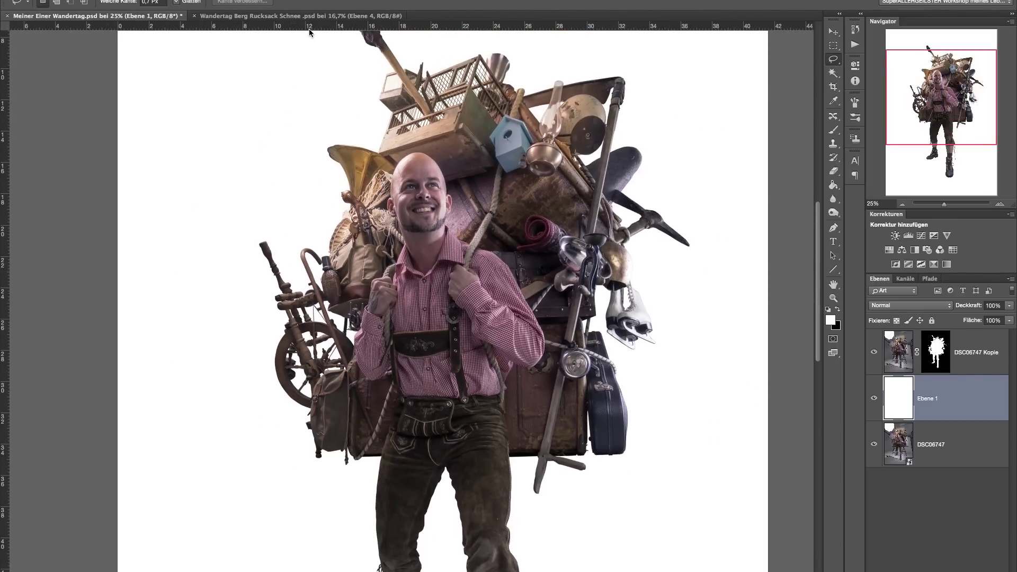
left_click(293, 17)
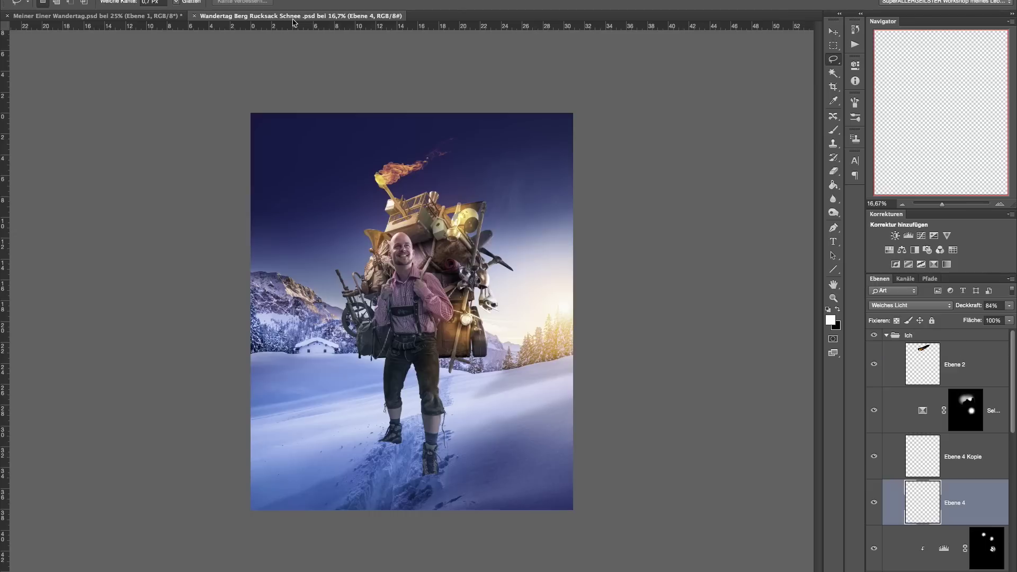